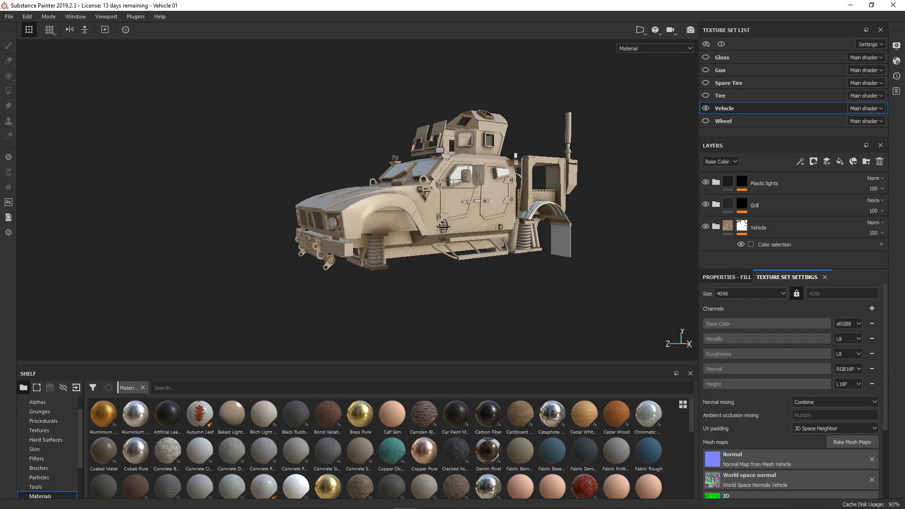
- Examine the shading on the suspension springs, wheel arches and underside of the military vehicle from both sides
alt+right_drag(473, 246, 478, 217)
alt+middle_drag(478, 217, 523, 198)
alt+drag(523, 198, 336, 238)
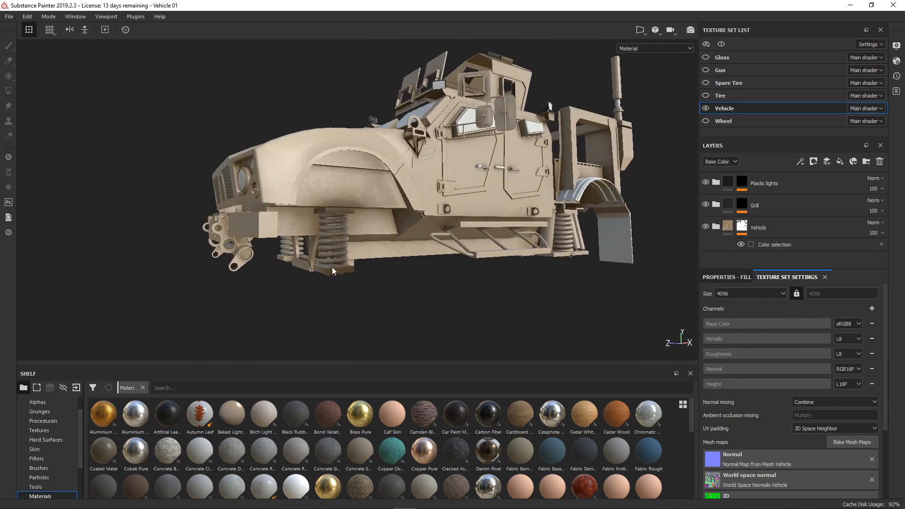
alt+drag(369, 274, 384, 245)
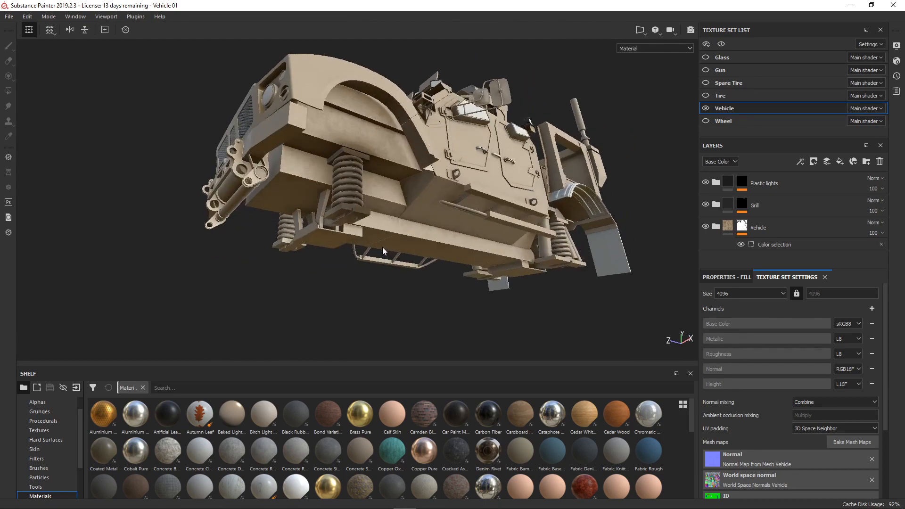
alt+right_drag(383, 247, 380, 240)
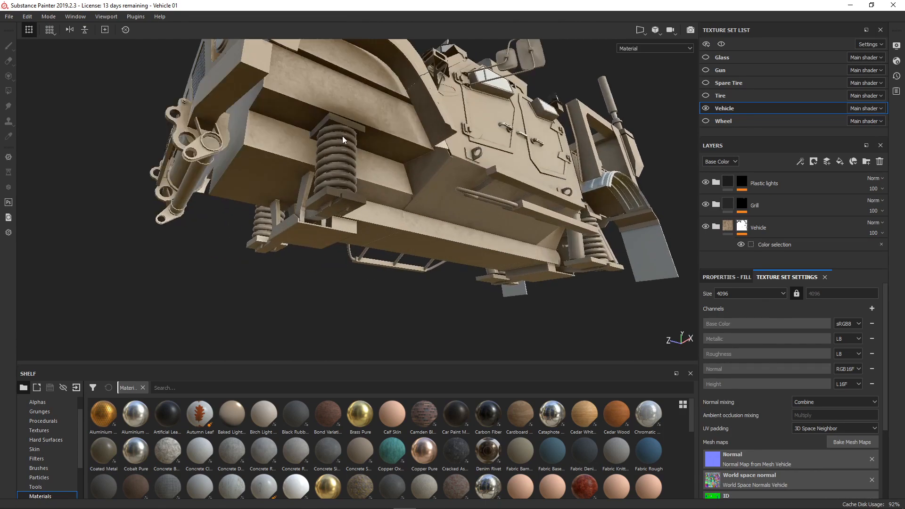
alt+drag(570, 244, 499, 229)
alt+right_drag(499, 229, 500, 243)
alt+drag(500, 243, 530, 248)
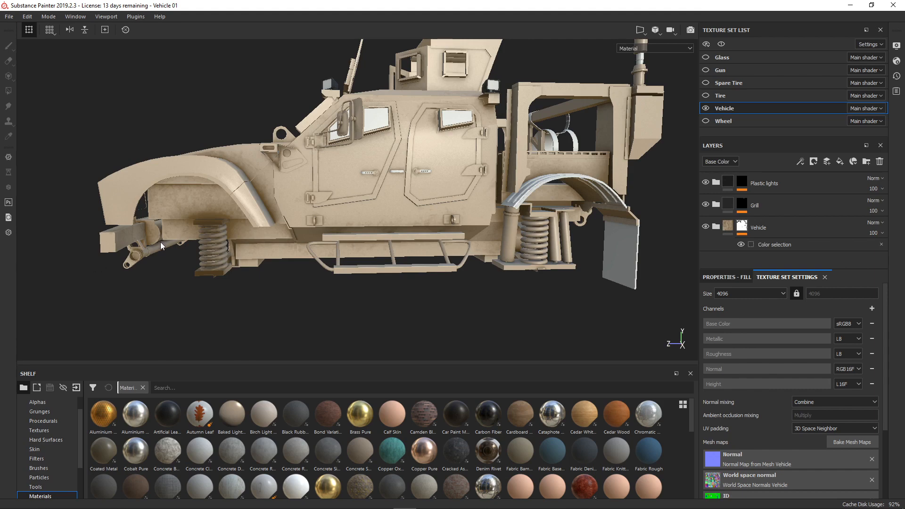
alt+right_drag(226, 248, 274, 239)
alt+drag(274, 239, 384, 238)
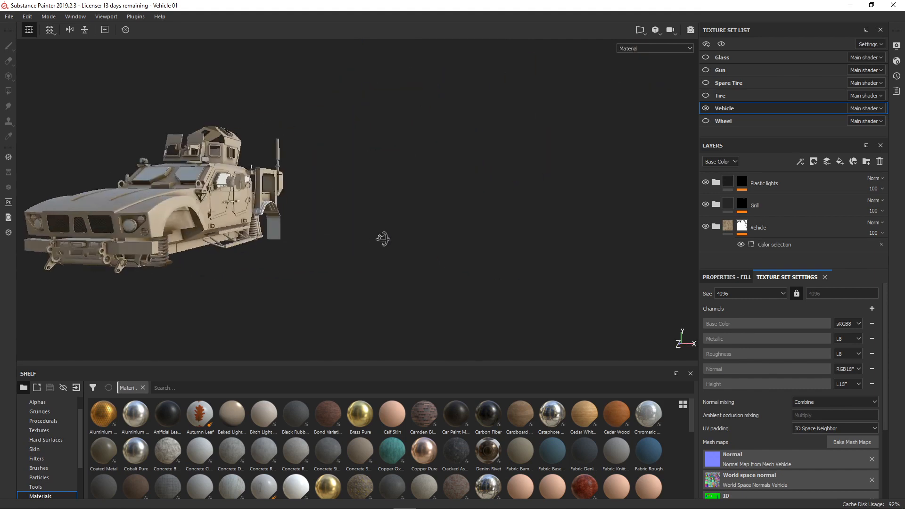
alt+middle_drag(174, 239, 356, 248)
alt+drag(356, 247, 409, 243)
alt+middle_drag(245, 245, 434, 246)
alt+right_drag(424, 246, 474, 250)
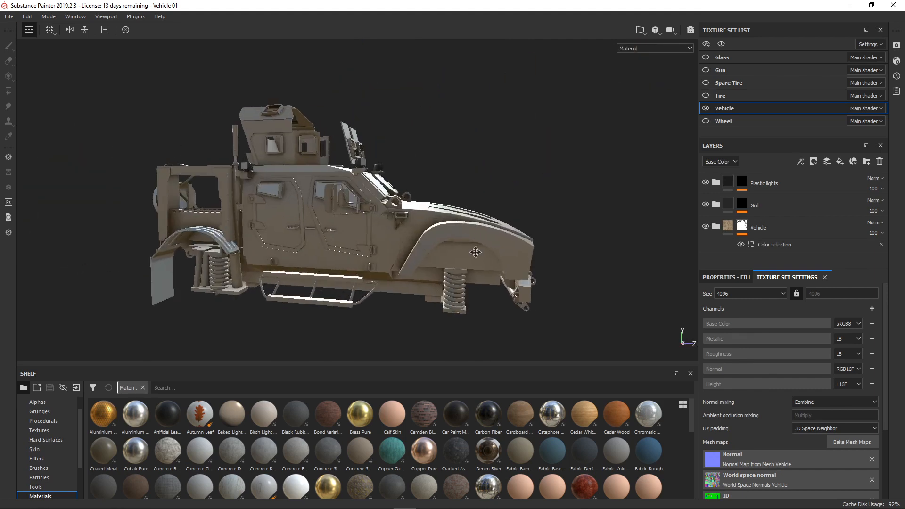
alt+middle_drag(409, 272, 409, 245)
shift+right_drag(408, 245, 436, 253)
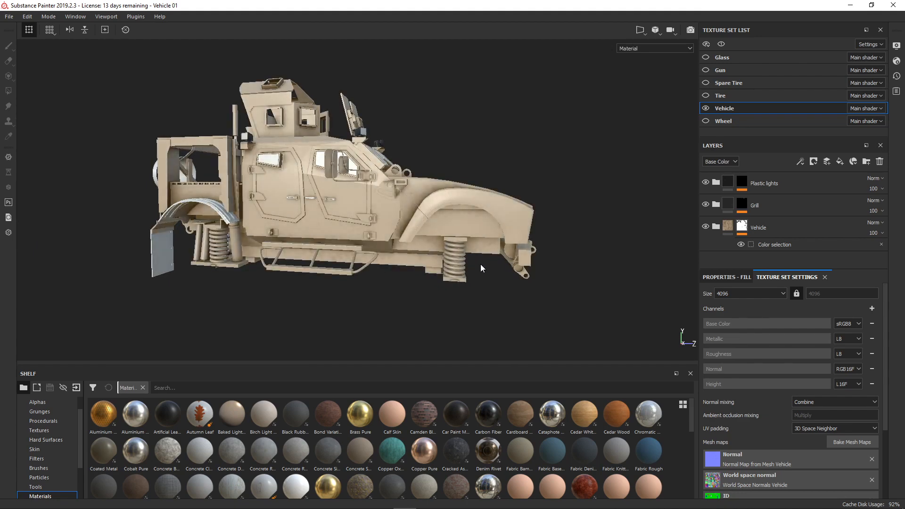
alt+drag(480, 264, 451, 218)
shift+right_drag(451, 219, 407, 232)
scroll(403, 236, up, 3)
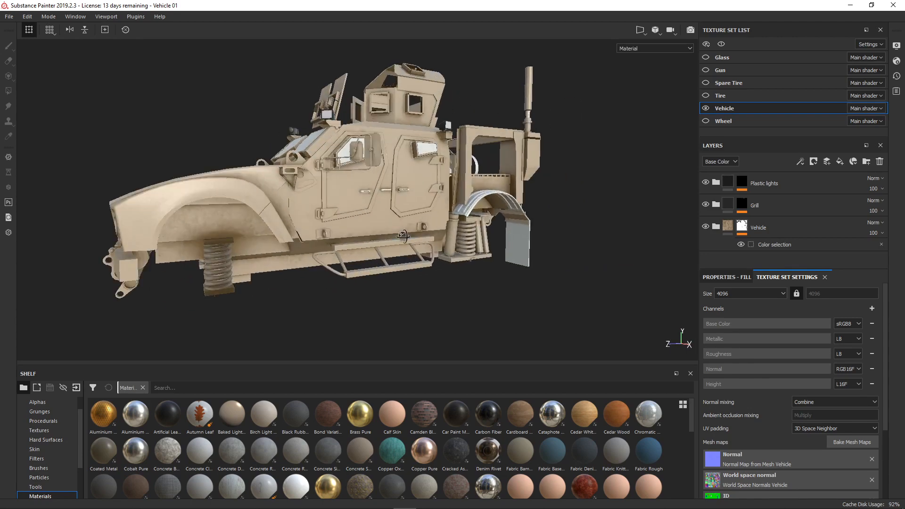
alt+drag(404, 236, 530, 248)
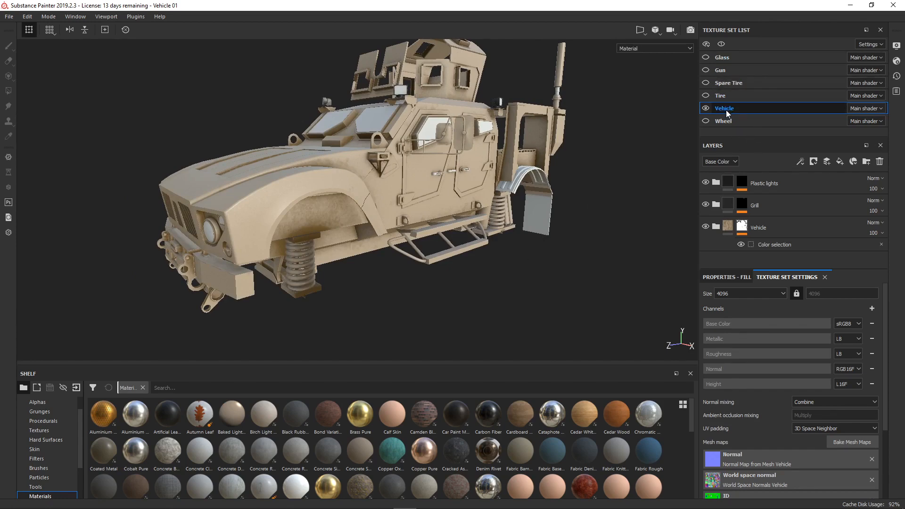
- View the layers of the Glass texture set and return to the Vehicle texture set
click(732, 58)
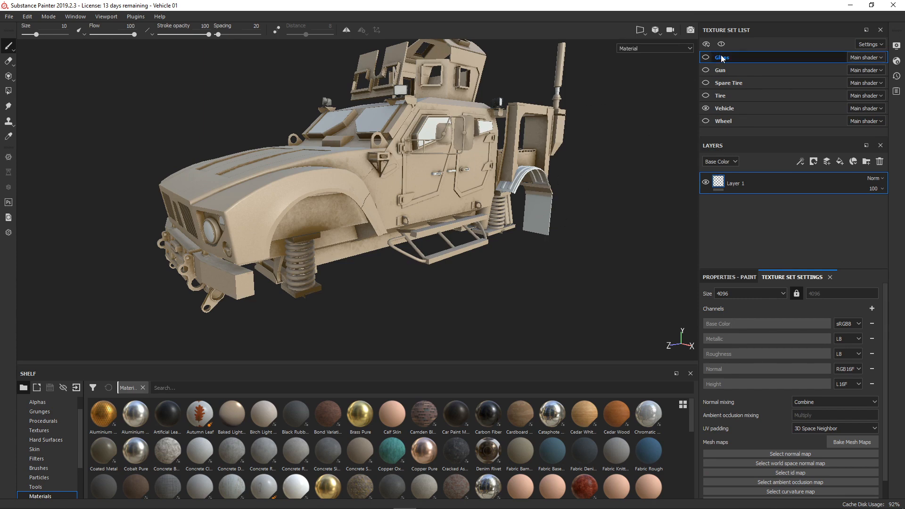
click(731, 108)
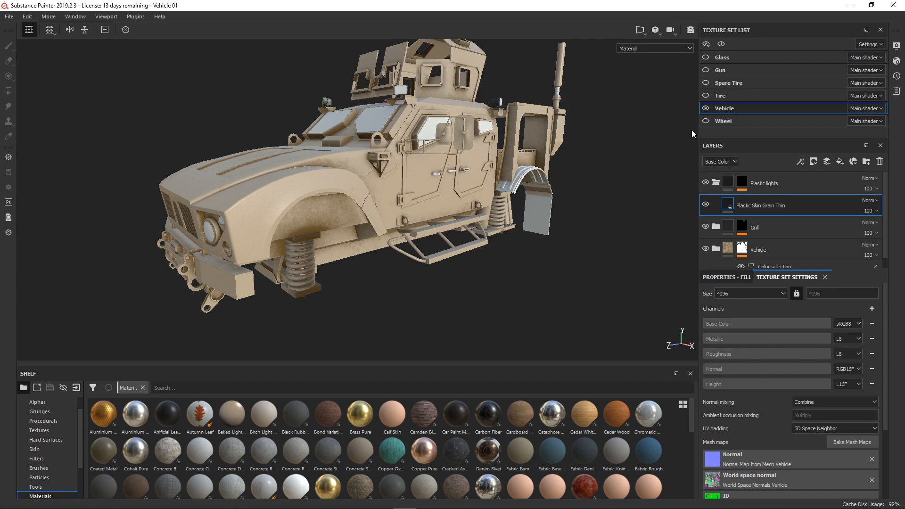
- Show the Wheel and Tire texture sets to inspect how the front wheel covers the spring, and hide both again
click(706, 121)
click(706, 96)
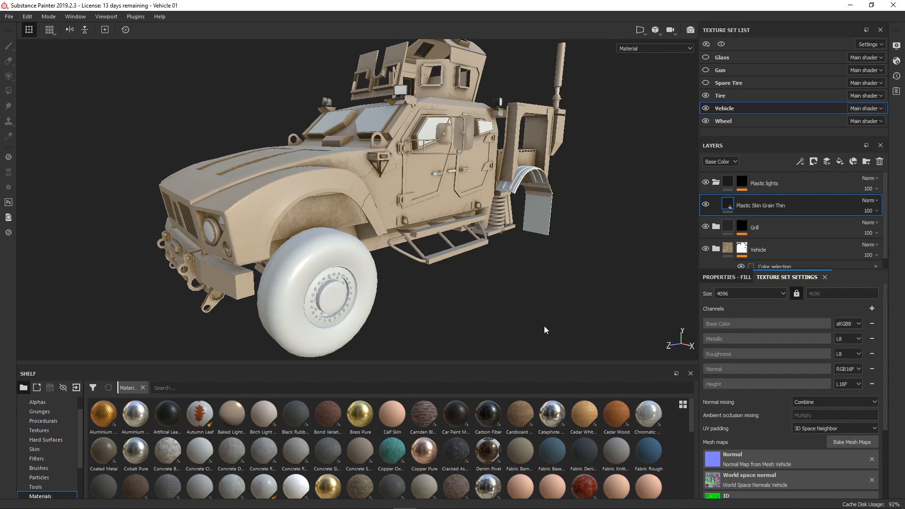
alt+drag(431, 297, 362, 289)
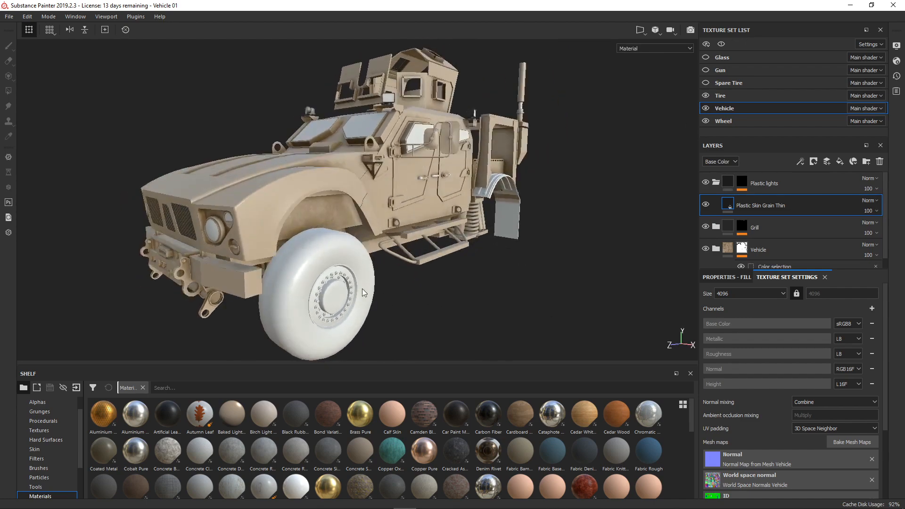
scroll(315, 281, up, 3)
alt+drag(295, 279, 430, 262)
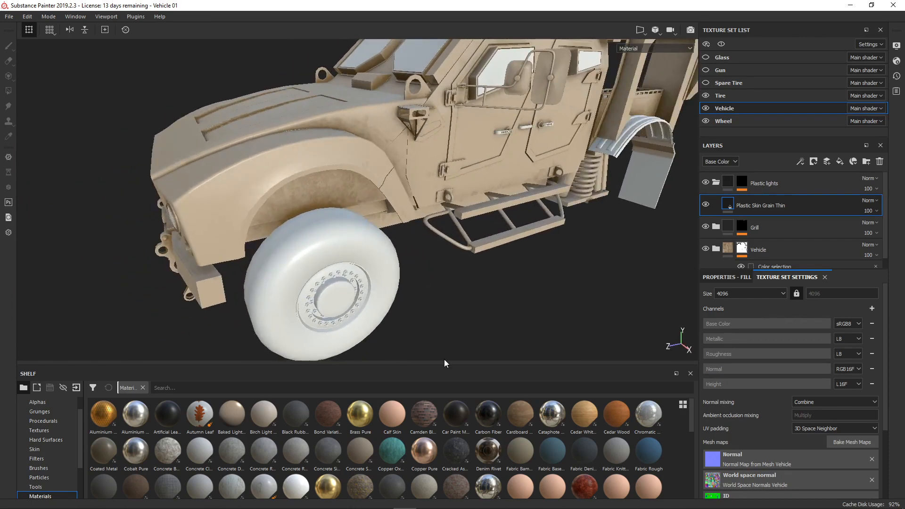
alt+drag(444, 360, 448, 295)
scroll(482, 245, down, 3)
click(706, 121)
click(706, 95)
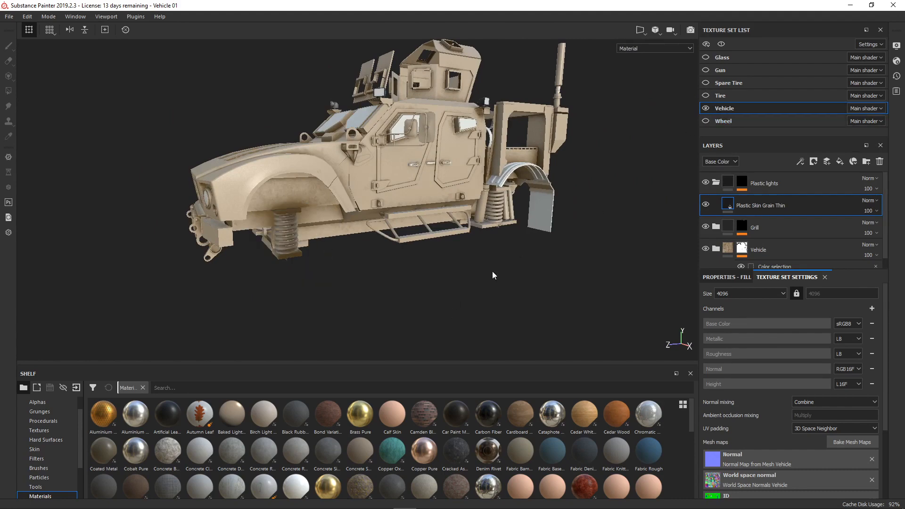
- Set the ambient occlusion baker's self occlusion to Only Same Mesh Name and bake the Vehicle texture set's mesh maps
mouse_move(511, 239)
alt+mouse_down()
mouse_move(487, 266)
mouse_move(501, 247)
alt+mouse_up()
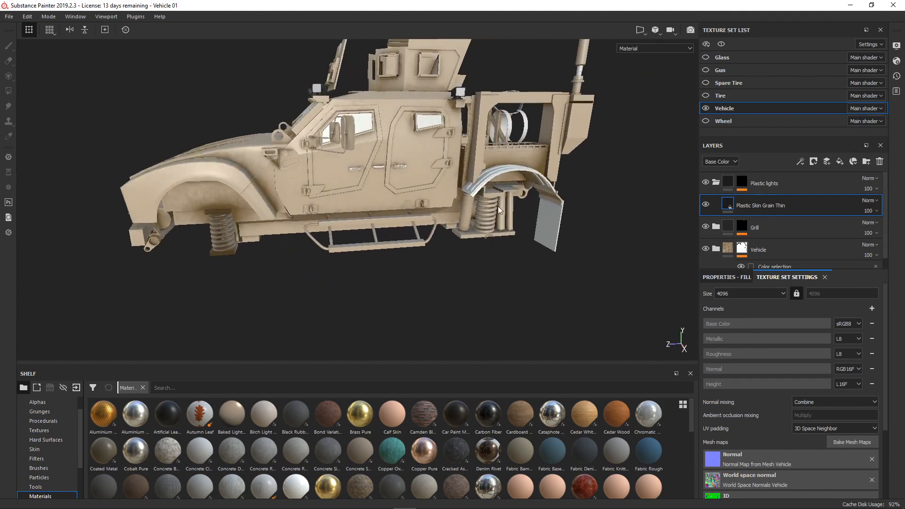
alt+drag(261, 228, 254, 265)
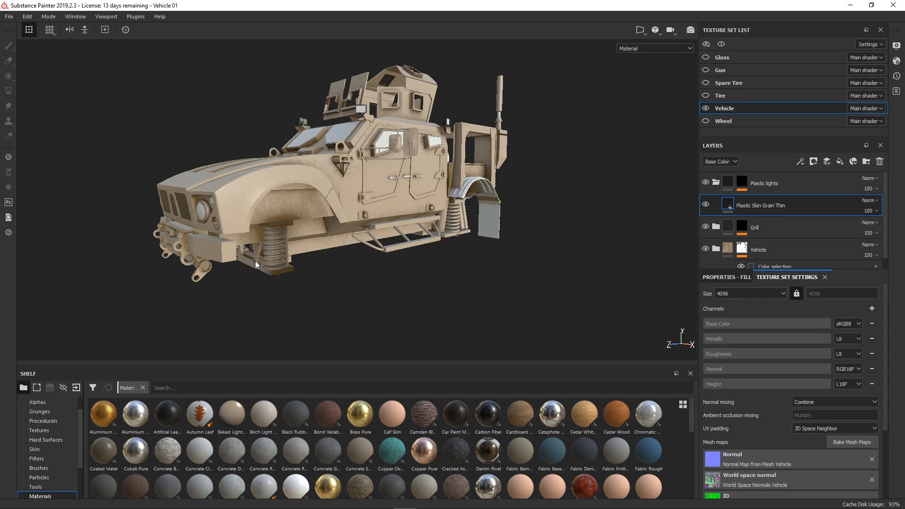
alt+drag(368, 231, 374, 271)
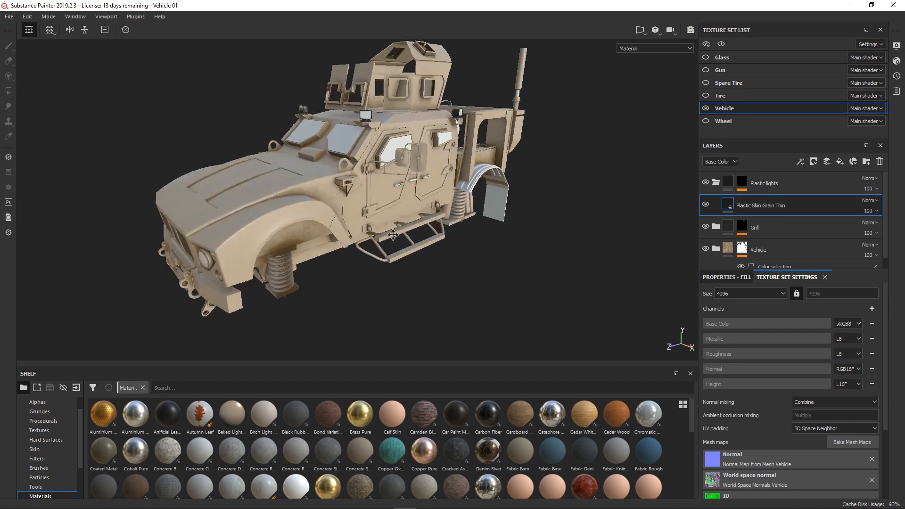
alt+middle_drag(373, 271, 396, 258)
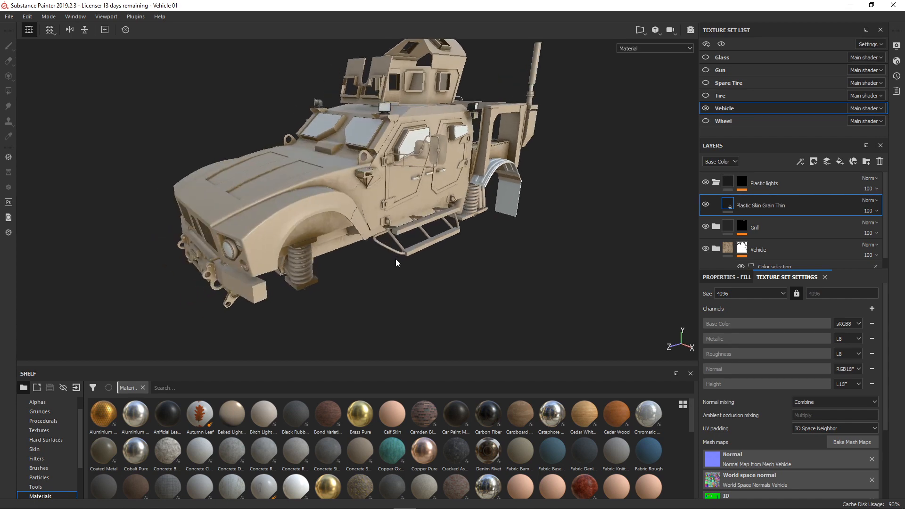
alt+drag(411, 271, 440, 245)
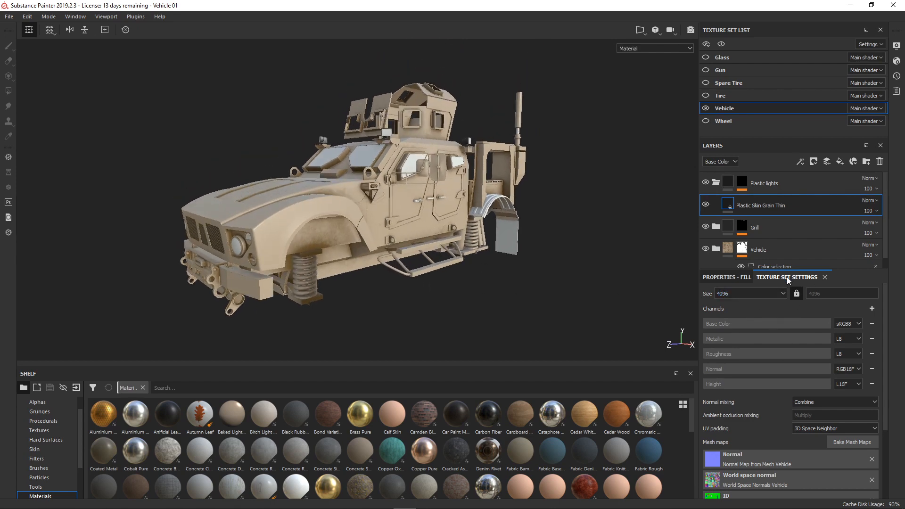
click(852, 443)
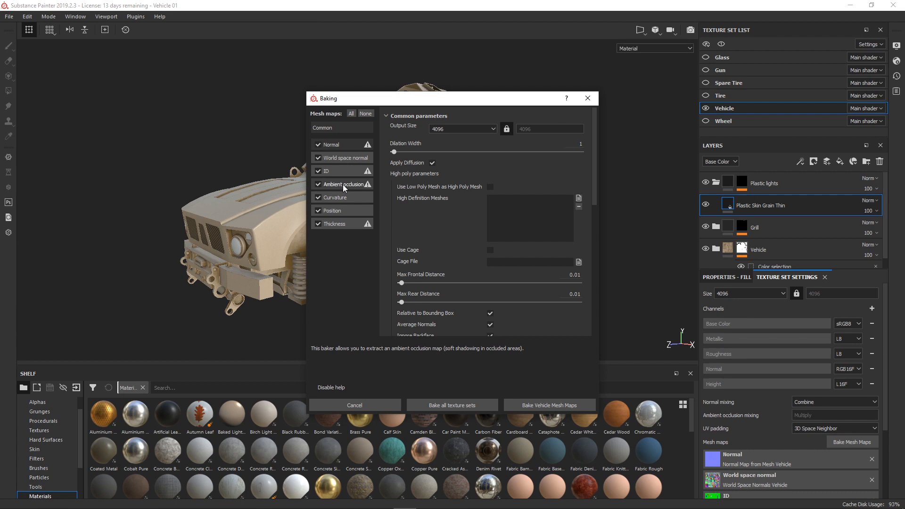
click(333, 127)
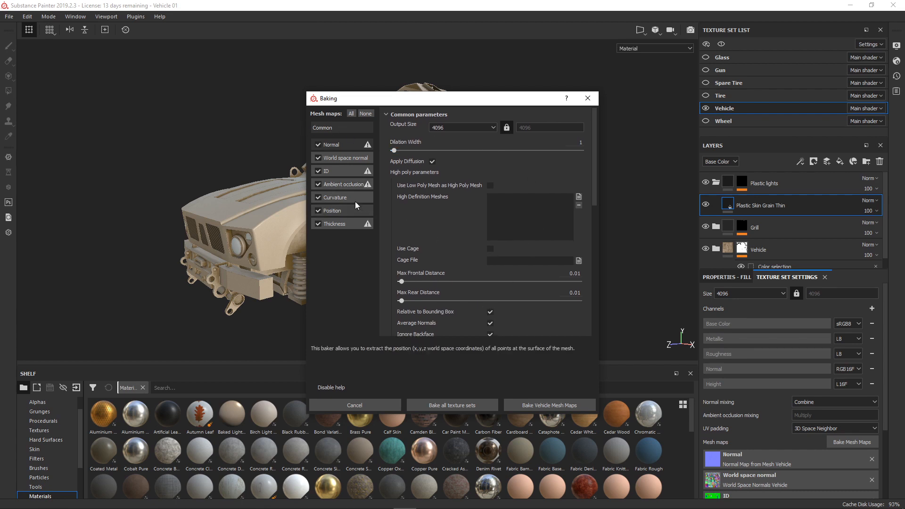
click(349, 184)
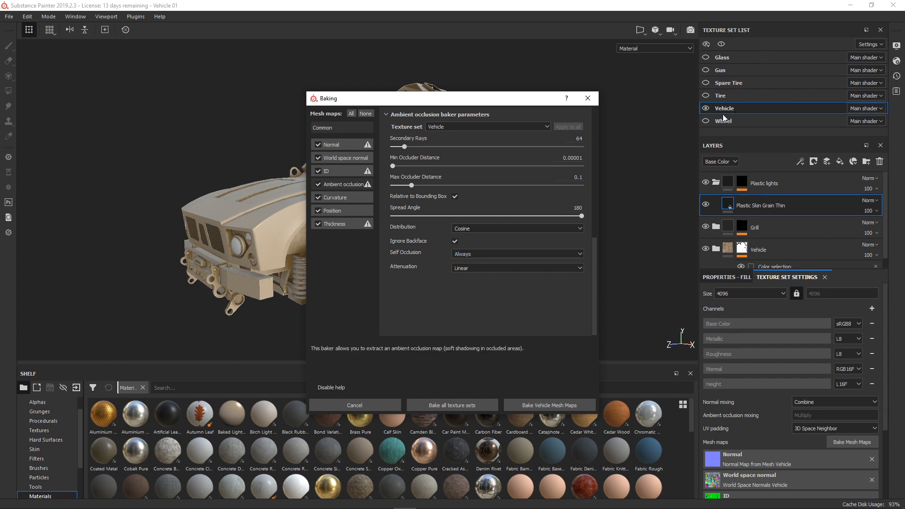
click(477, 253)
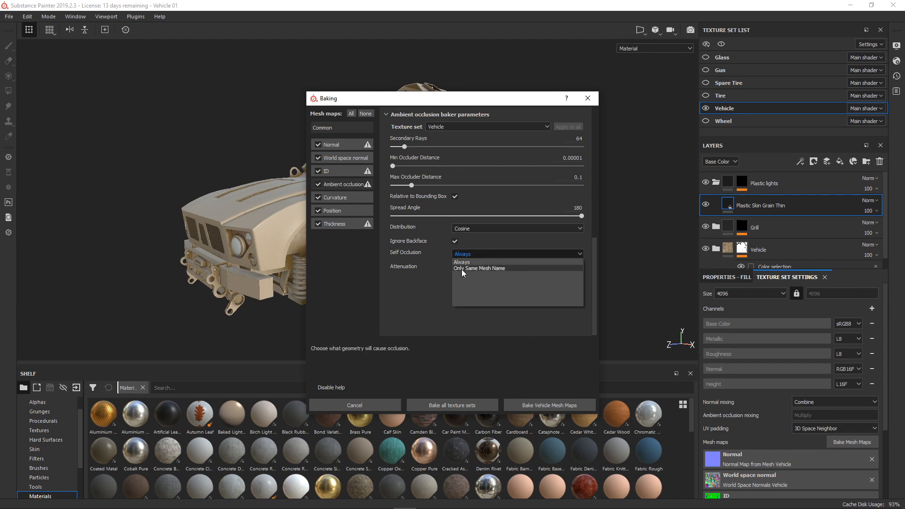
click(505, 268)
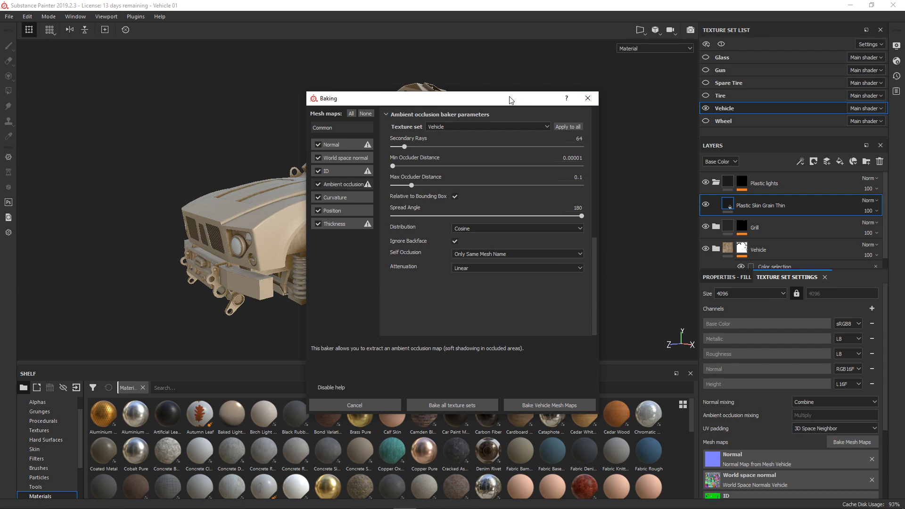
click(549, 406)
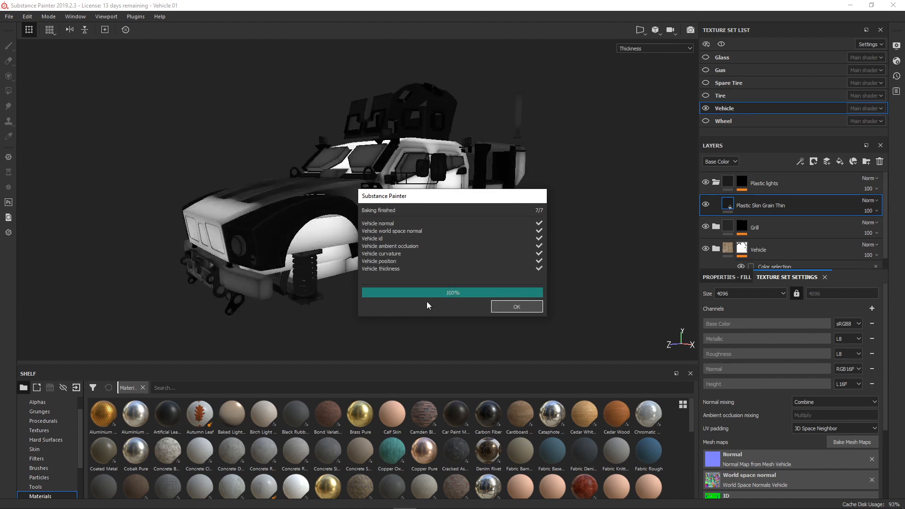
click(524, 307)
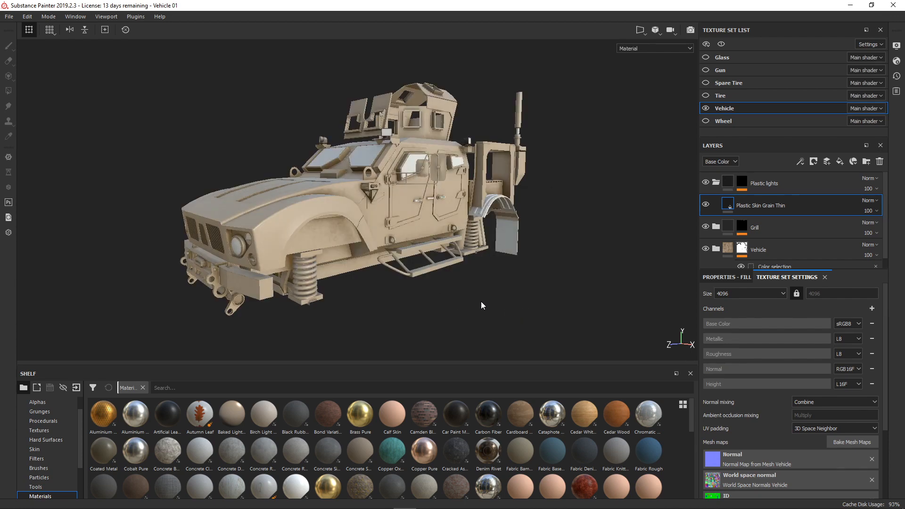
- Examine the rebaked ambient occlusion on the front and rear springs under different view angles and lighting
alt+drag(481, 306, 482, 261)
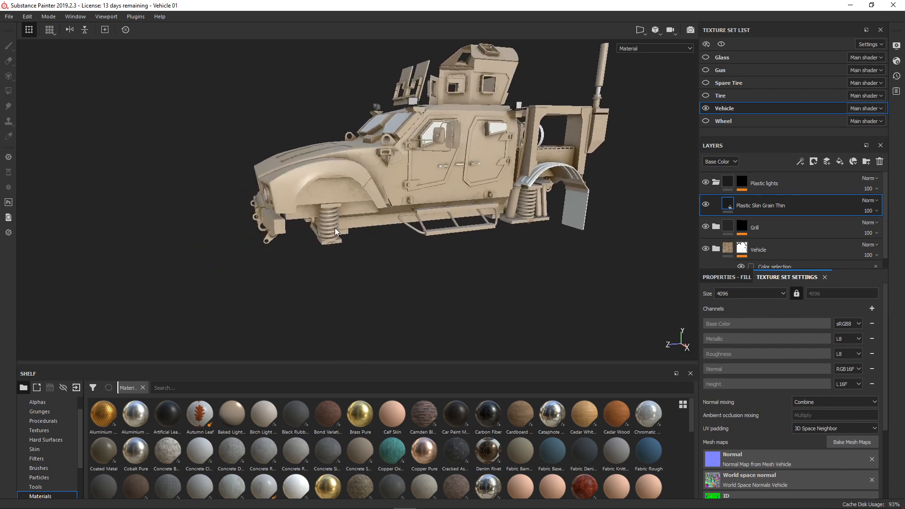
alt+drag(550, 228, 544, 240)
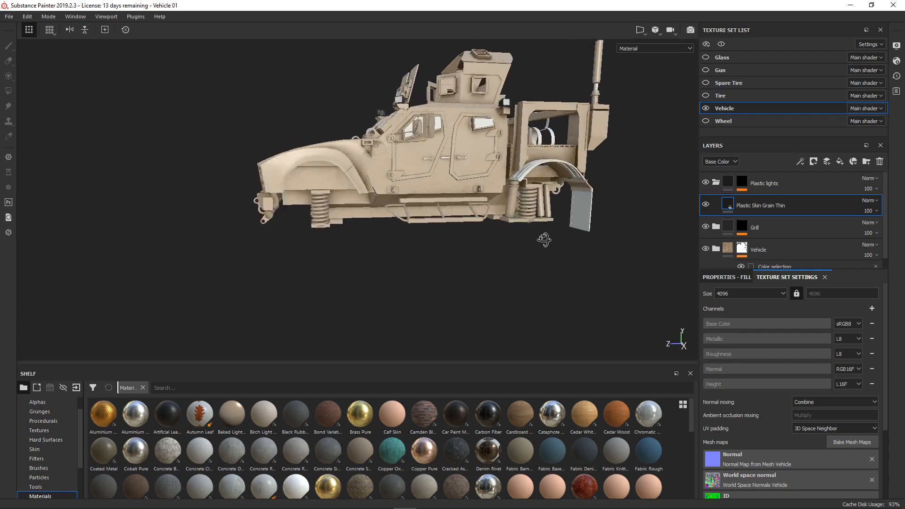
alt+drag(416, 251, 509, 239)
shift+right_drag(465, 255, 496, 259)
alt+drag(497, 258, 577, 228)
alt+middle_drag(507, 212, 407, 219)
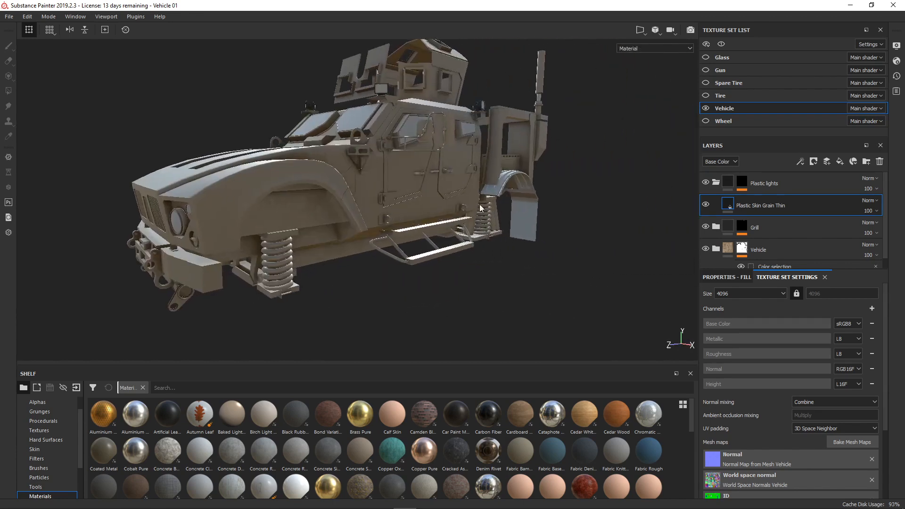
mouse_move(407, 220)
shift+right_down()
mouse_move(431, 218)
mouse_move(413, 205)
shift+right_up()
alt+middle_drag(413, 205, 421, 216)
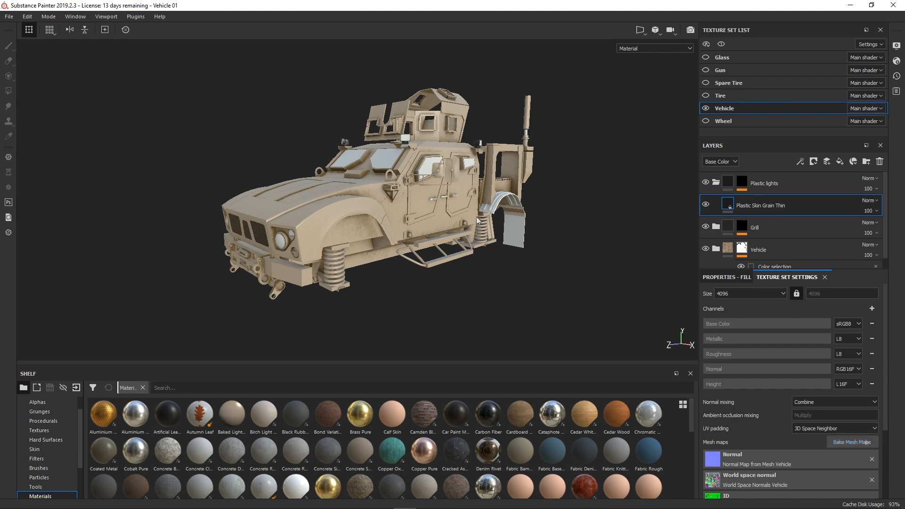
- Inspect the door handles and the surrounding door panels on the vehicle's side up close
alt+drag(477, 216, 464, 219)
alt+right_drag(464, 220, 580, 220)
alt+middle_drag(579, 219, 521, 221)
scroll(496, 214, up, 5)
alt+middle_drag(420, 196, 466, 205)
scroll(452, 221, up, 3)
scroll(467, 204, up, 2)
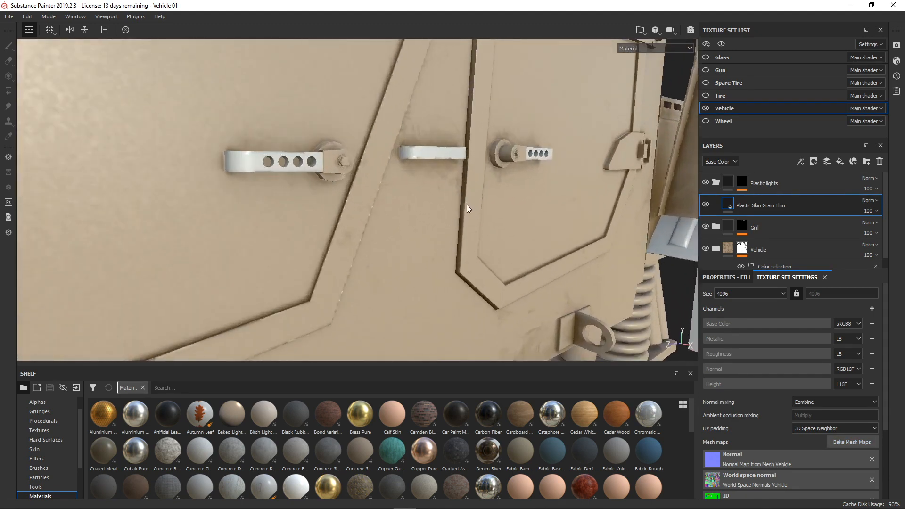
alt+drag(467, 205, 486, 216)
scroll(481, 217, down, 4)
alt+middle_drag(507, 217, 466, 208)
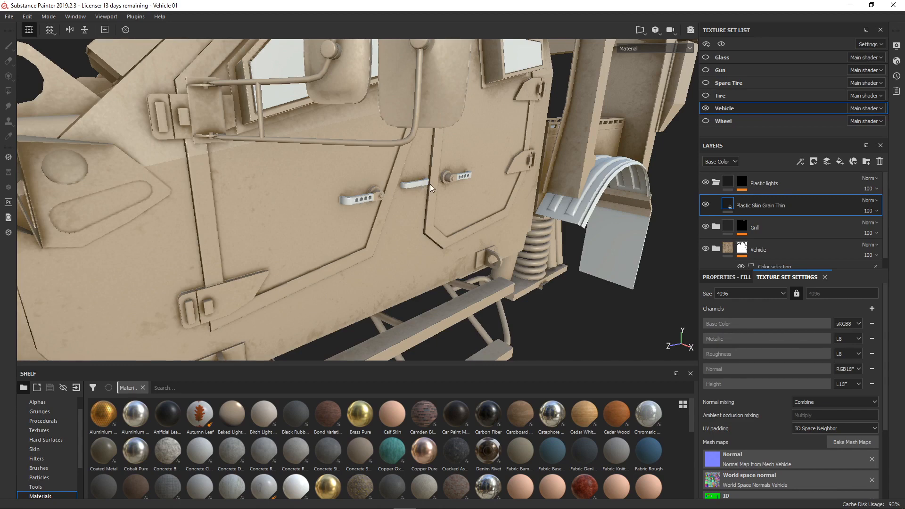
- Collapse the Plastic lights folder and create a new folder named Door handles above it
click(713, 182)
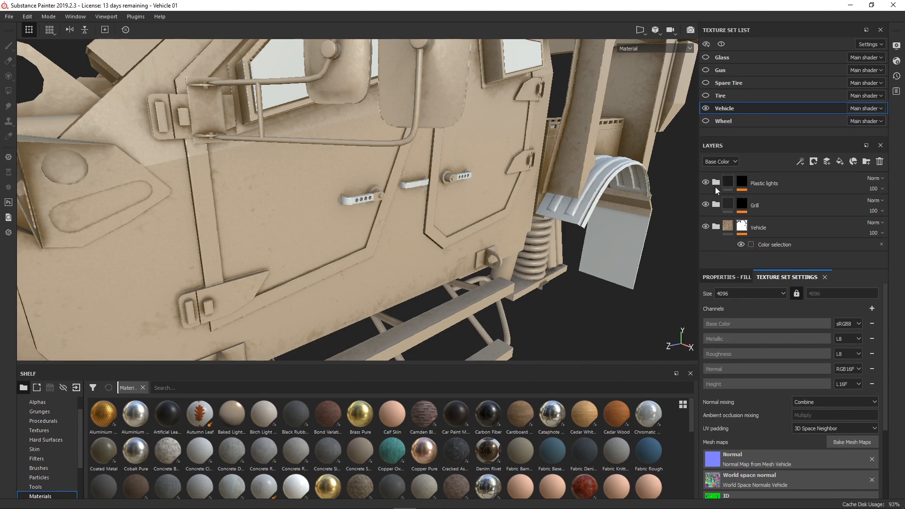
click(771, 184)
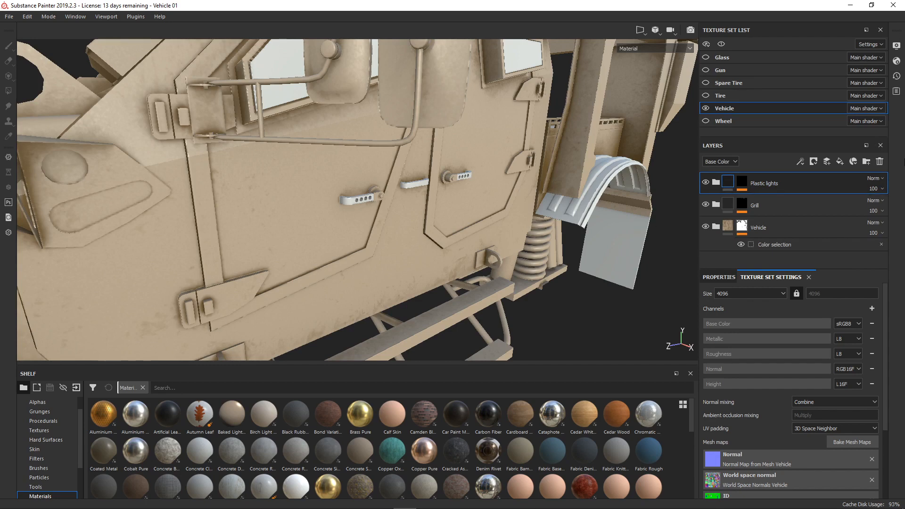
click(866, 160)
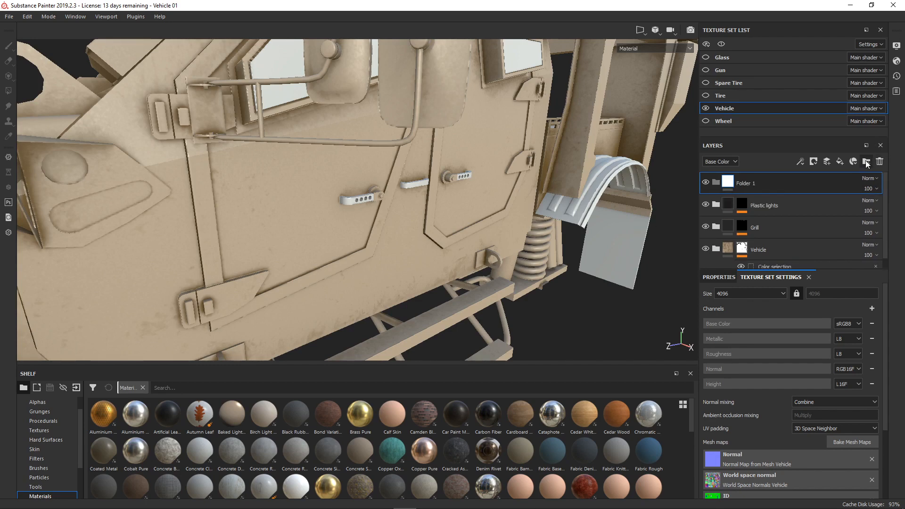
double_click(751, 180)
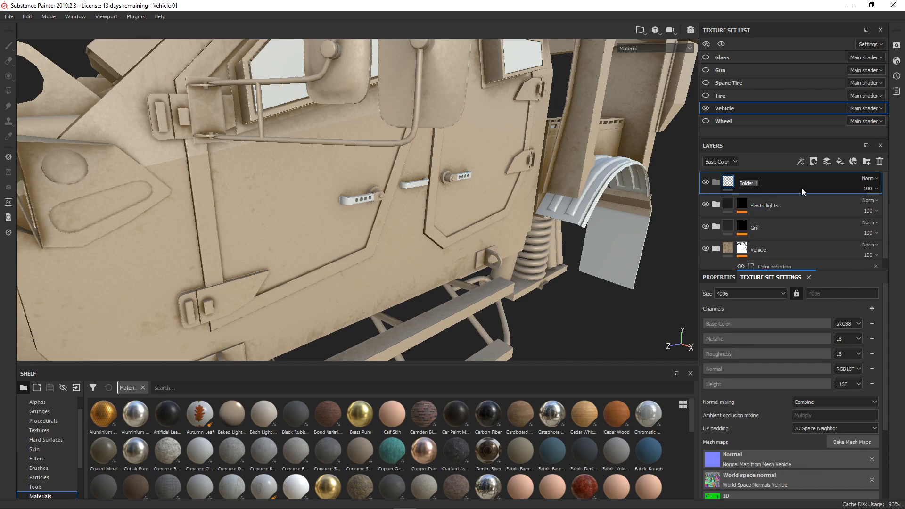
text(Door handles)
key(Return)
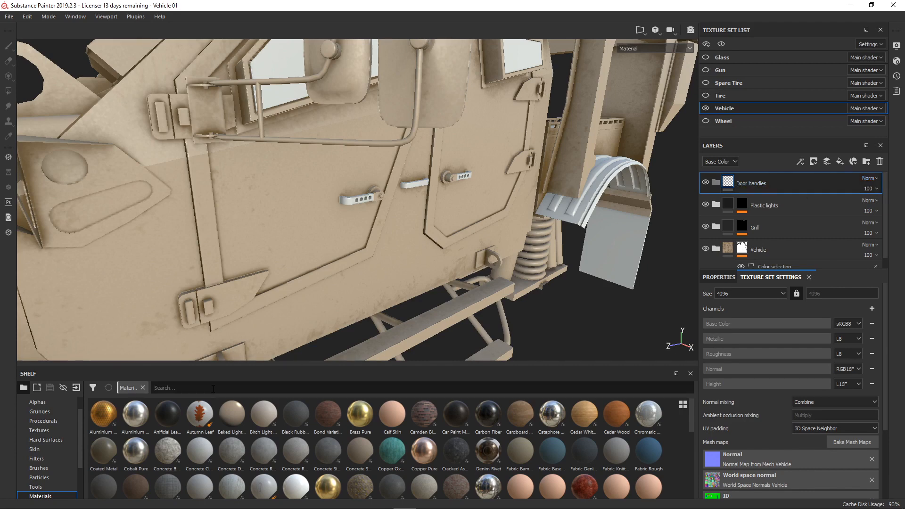
- Search the materials for rubber and add Rubber Vulcanized Raw as a layer above the Door handles folder
text(rubber)
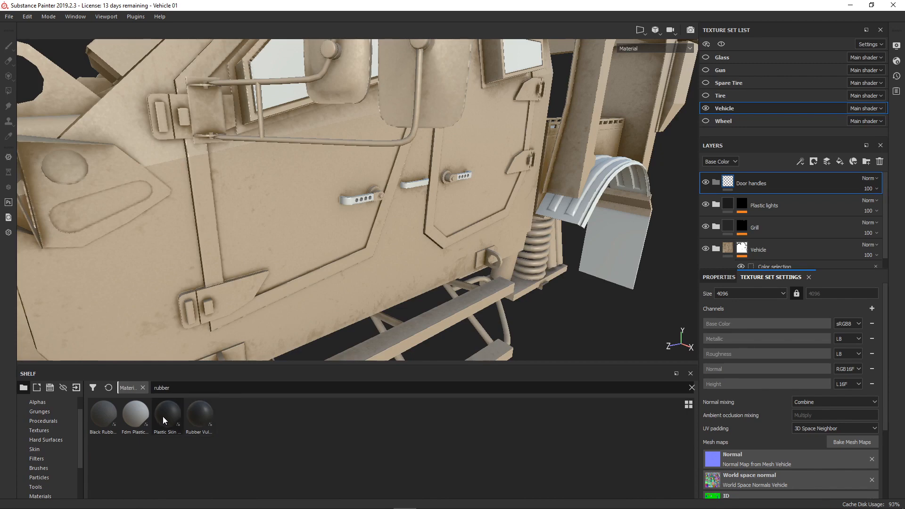
mouse_move(164, 417)
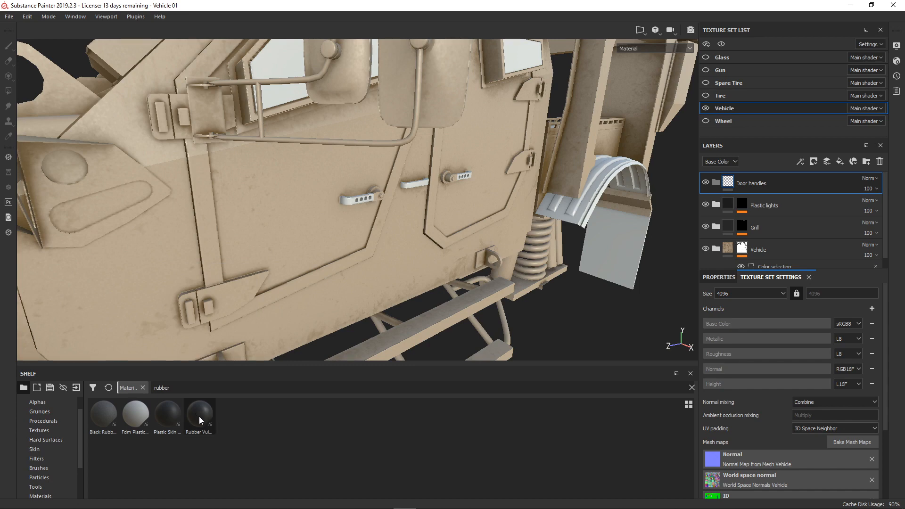
mouse_move(199, 417)
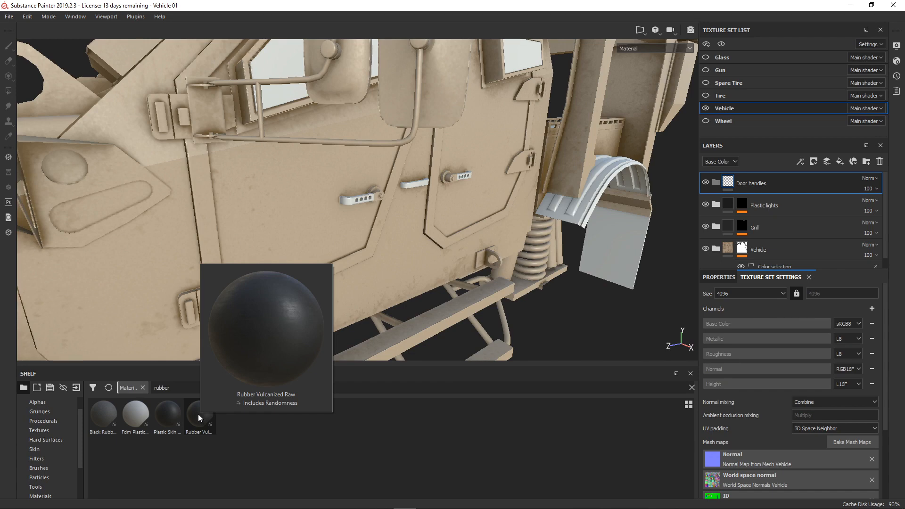
drag(198, 414, 756, 174)
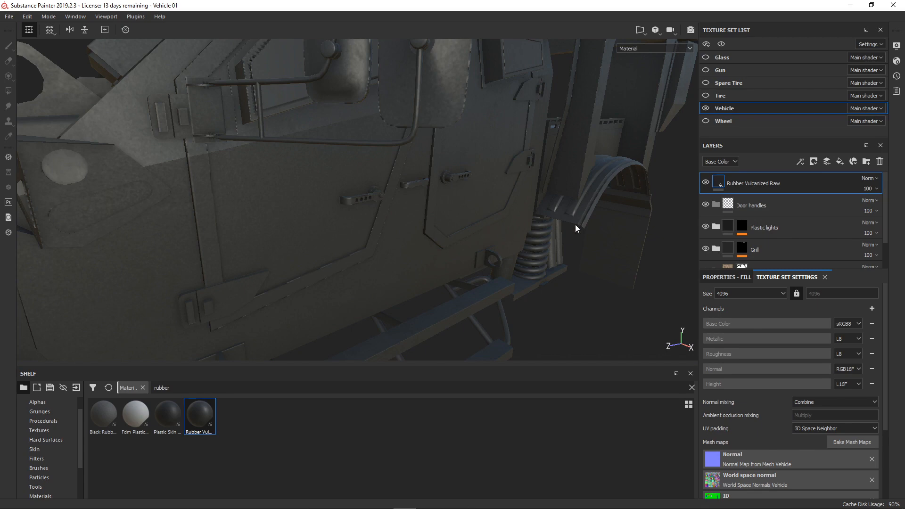
- Add a color selection mask to the Rubber Vulcanized Raw layer, picking the door handles' yellow ID color
right_click(774, 183)
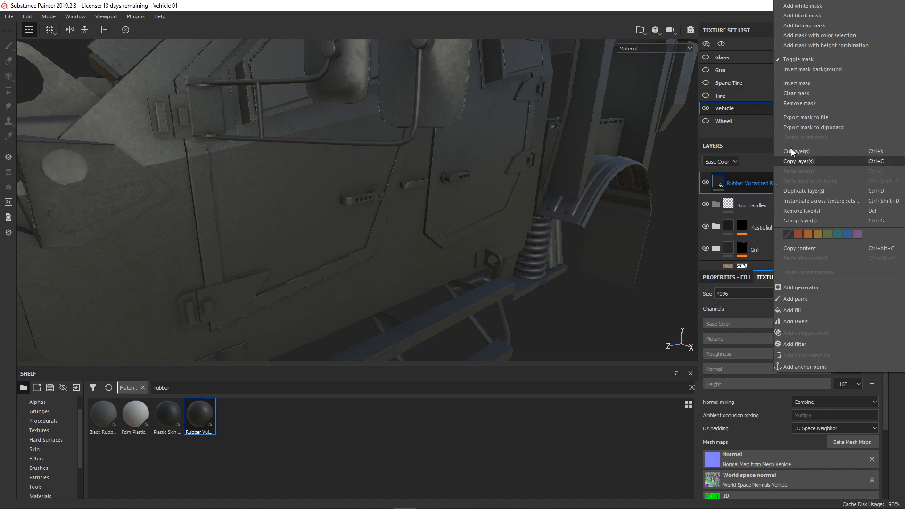
click(823, 37)
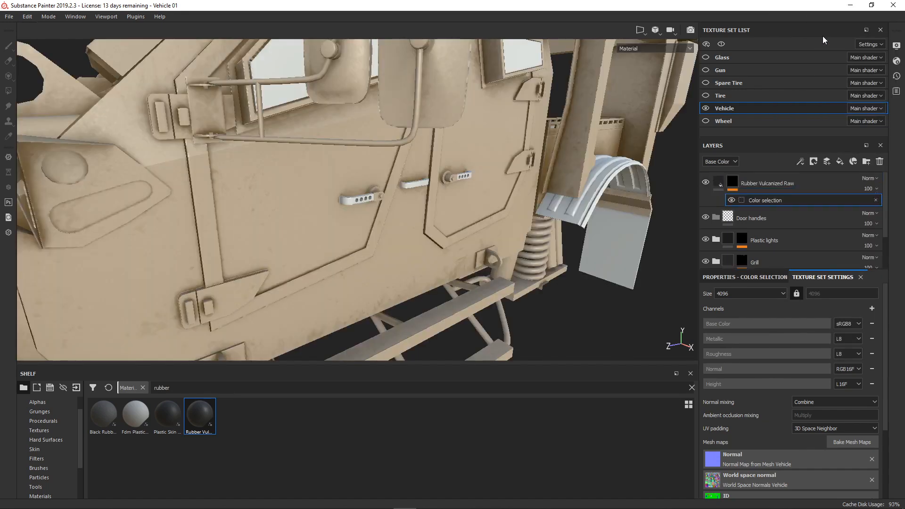
click(738, 279)
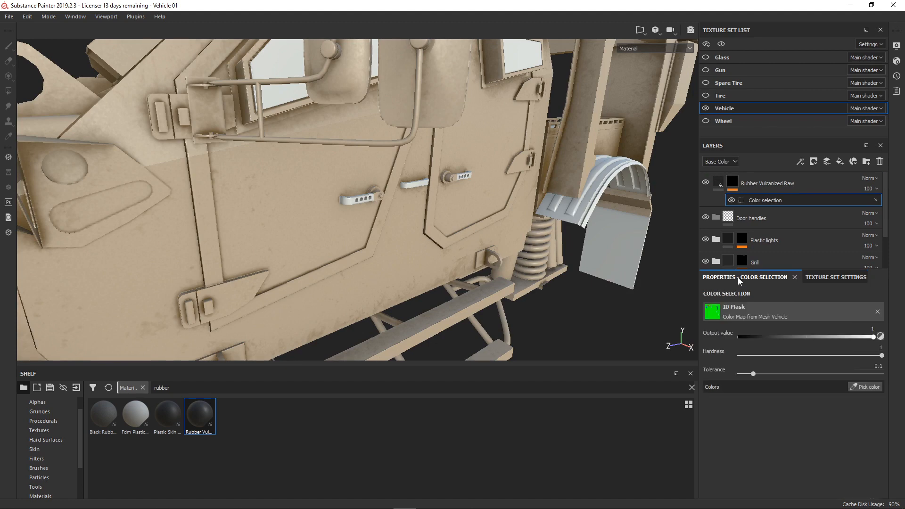
click(870, 386)
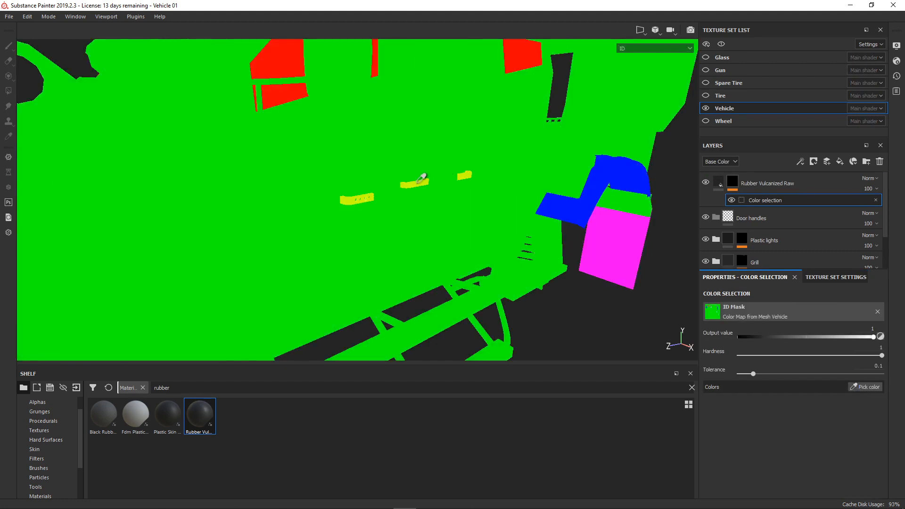
click(418, 181)
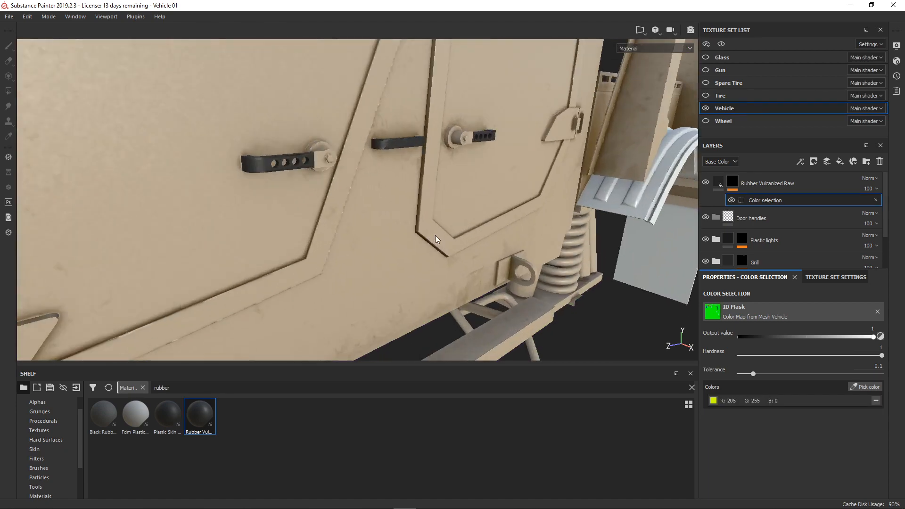
- Examine the rubber door handles on both sides of the vehicle, along with the front end and rear fender
alt+drag(434, 236, 376, 212)
scroll(310, 224, down, 3)
scroll(205, 200, up, 3)
alt+drag(205, 200, 370, 202)
scroll(394, 206, up, 3)
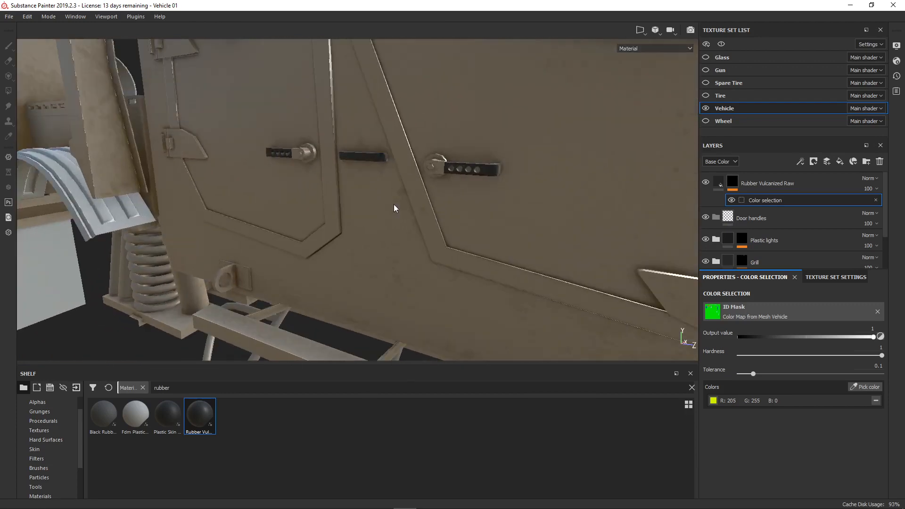
scroll(496, 216, down, 5)
alt+drag(563, 200, 323, 178)
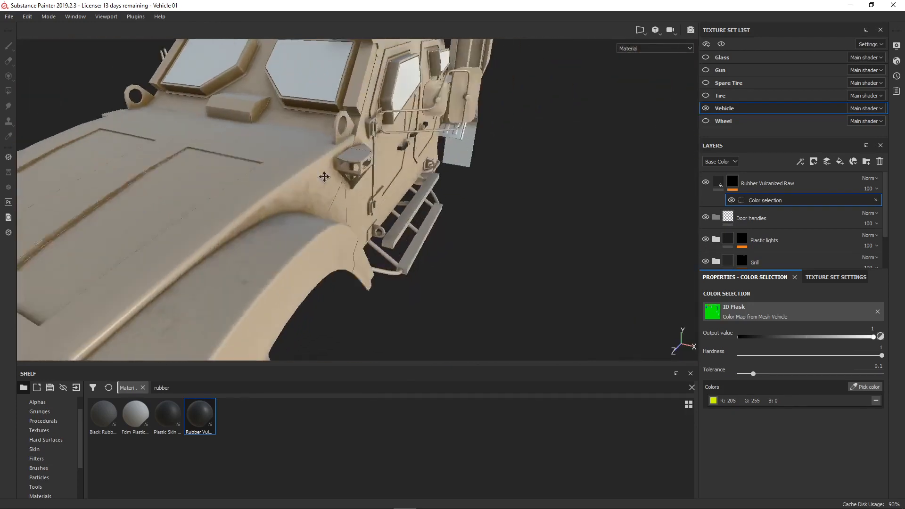
scroll(456, 154, up, 3)
alt+drag(456, 154, 347, 242)
alt+drag(272, 229, 432, 246)
scroll(440, 239, up, 3)
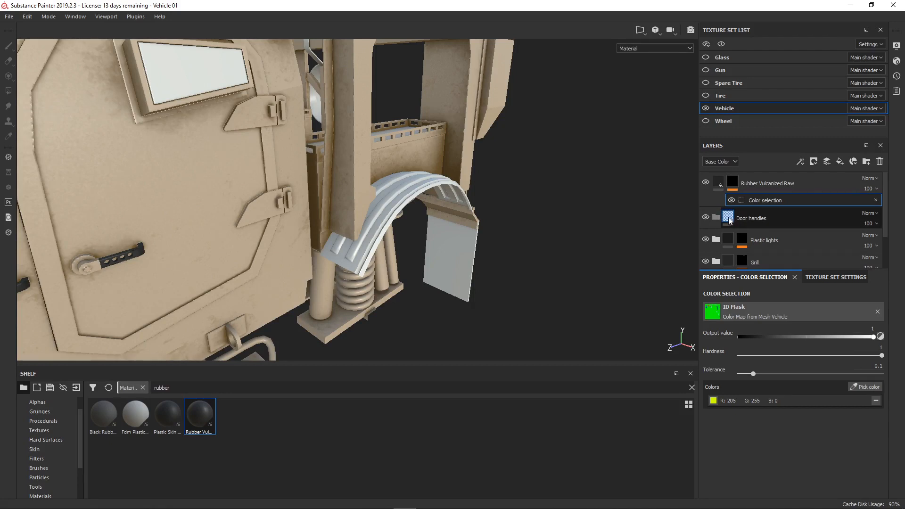
- Remove the color selection and mask from the Rubber Vulcanized Raw layer and move it into the Door handles folder
click(875, 199)
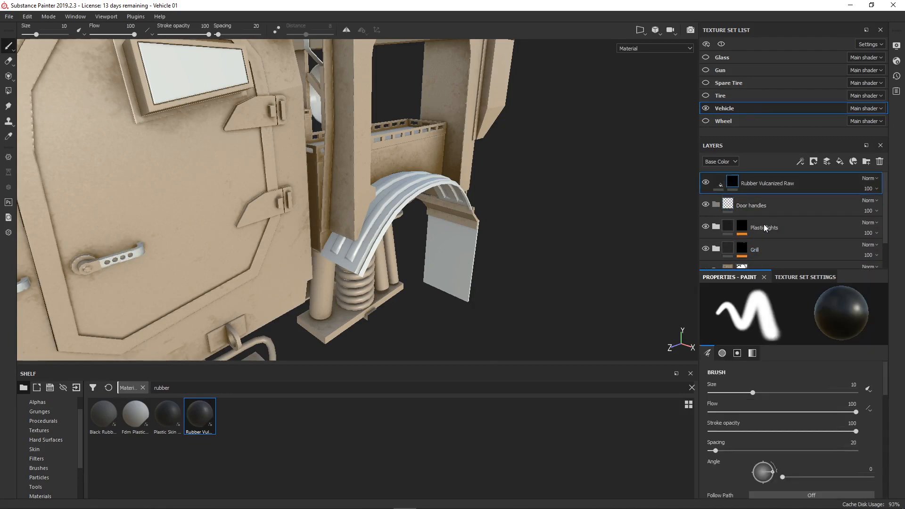
right_click(736, 184)
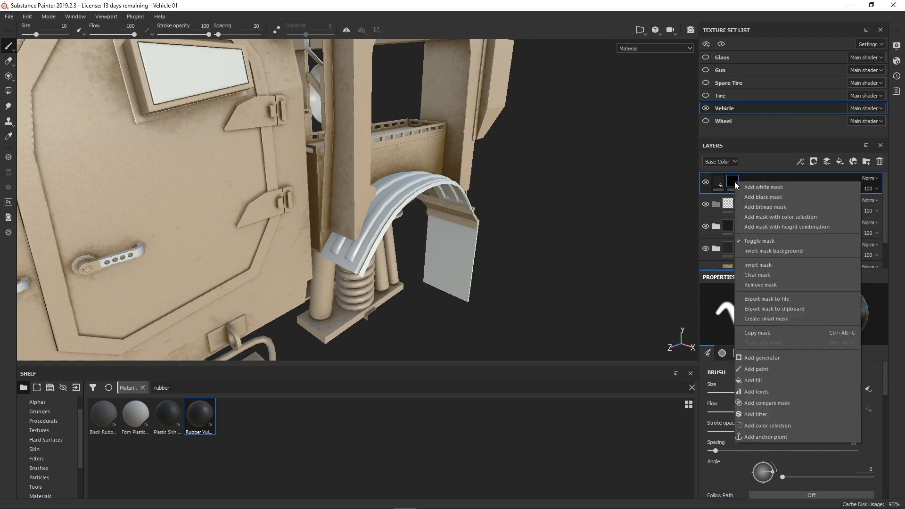
click(780, 285)
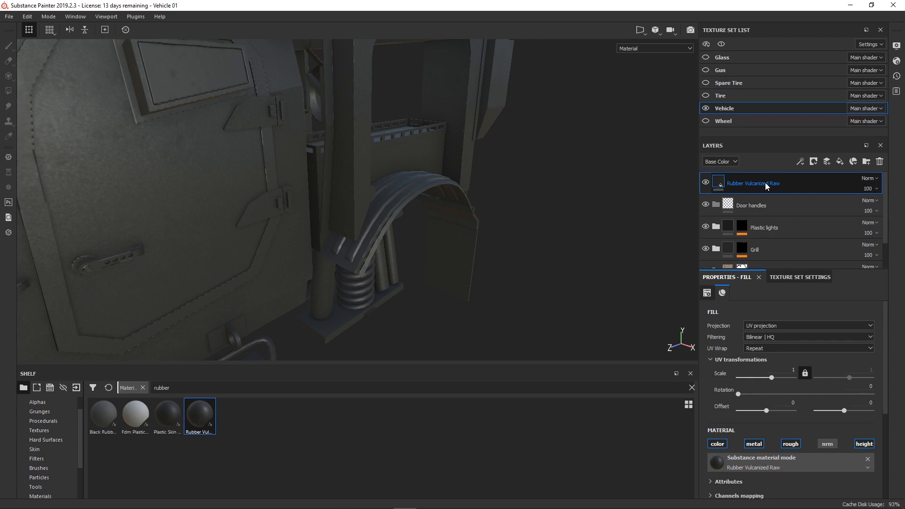
drag(765, 183, 791, 206)
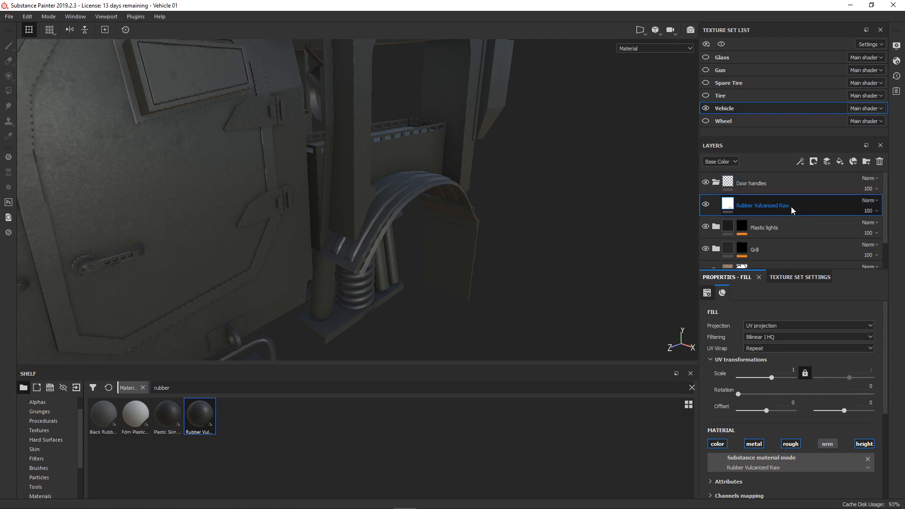
- Mask the Door handles folder with a color selection that picks the handles' yellow ID color
click(772, 182)
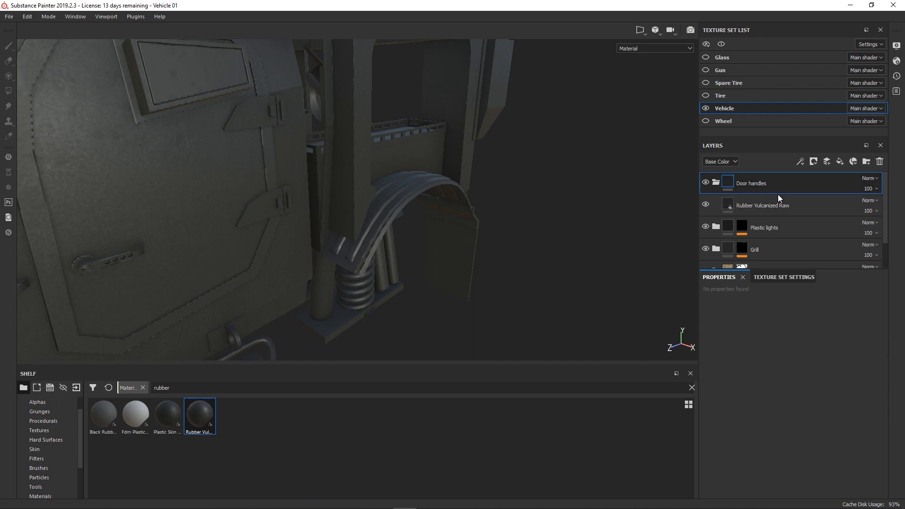
right_click(781, 182)
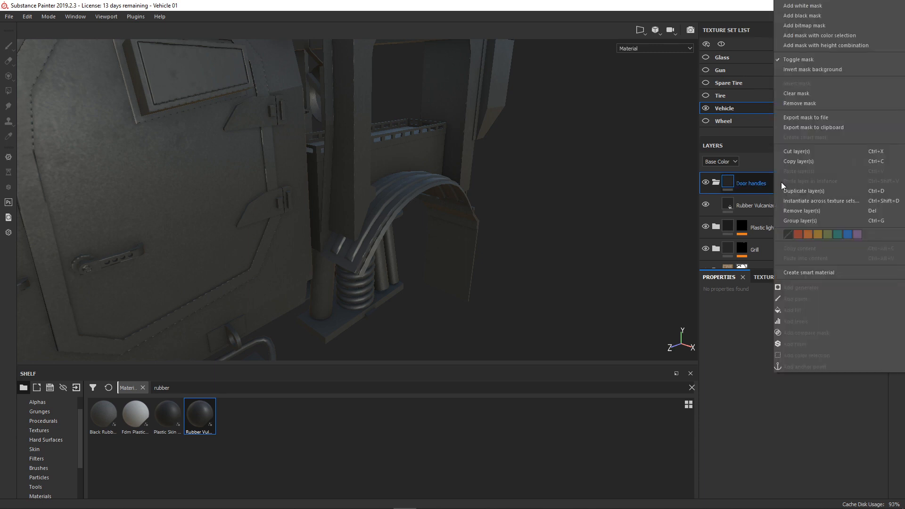
click(824, 35)
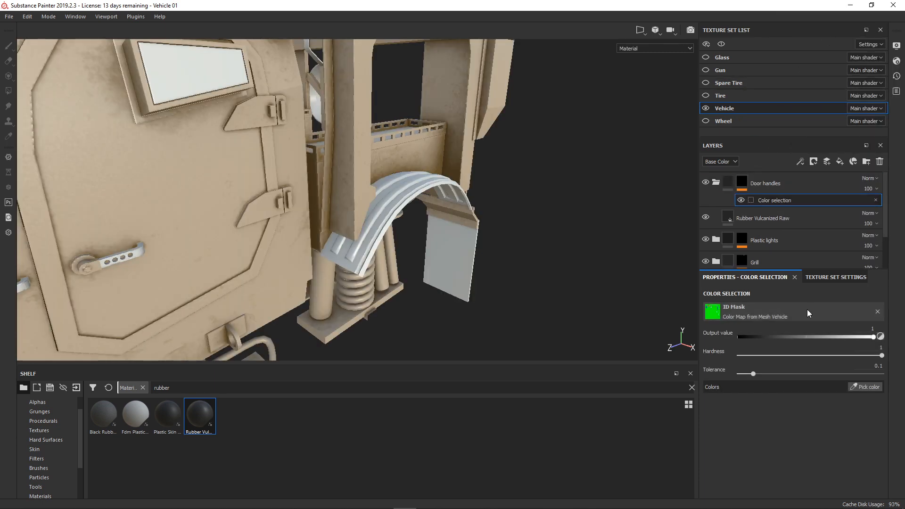
click(869, 387)
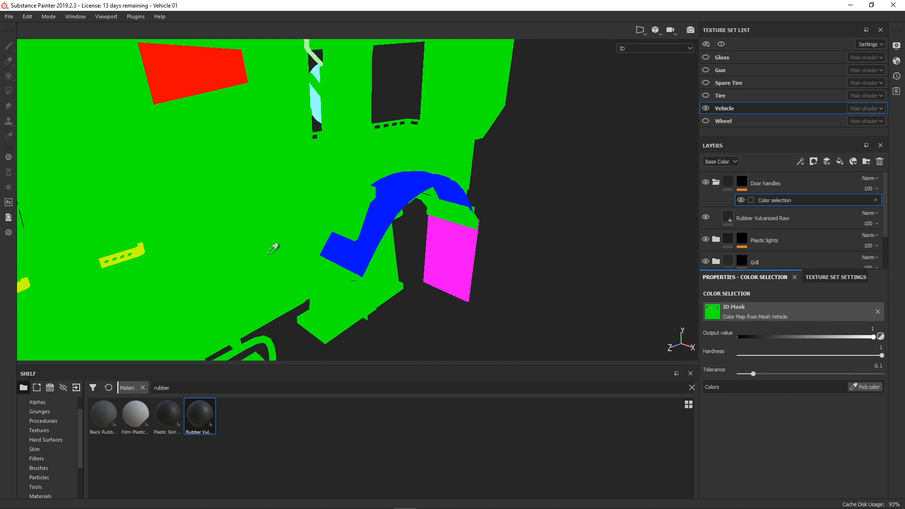
click(141, 252)
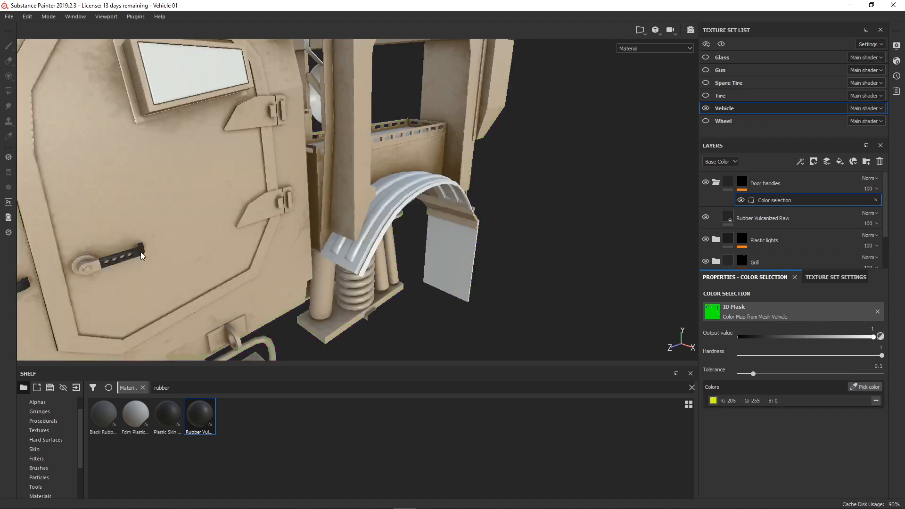
- Collapse the Door handles folder, create a folder named Rear fenders above it and place Rubber Vulcanized Raw inside
click(714, 183)
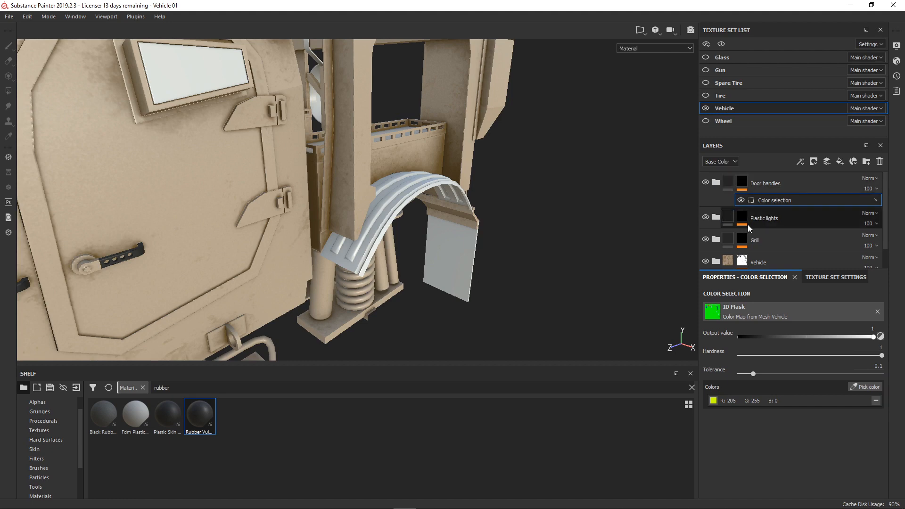
click(793, 181)
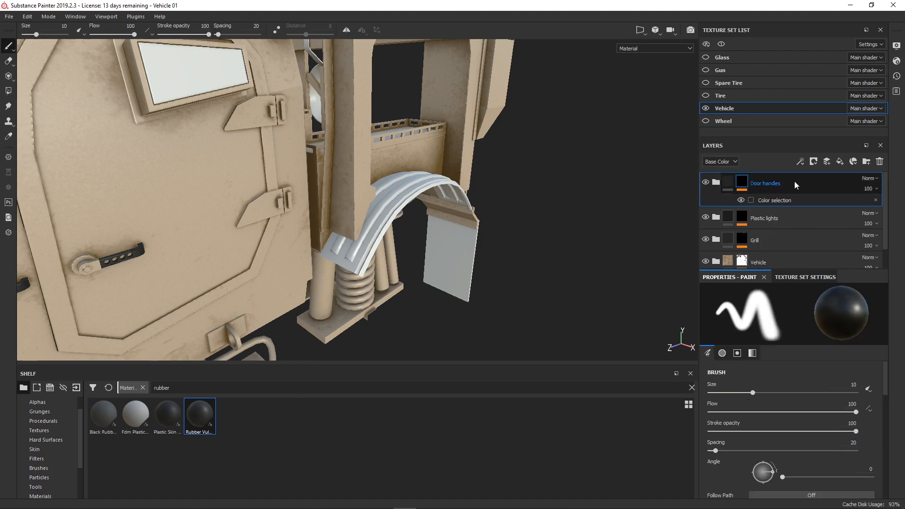
click(867, 162)
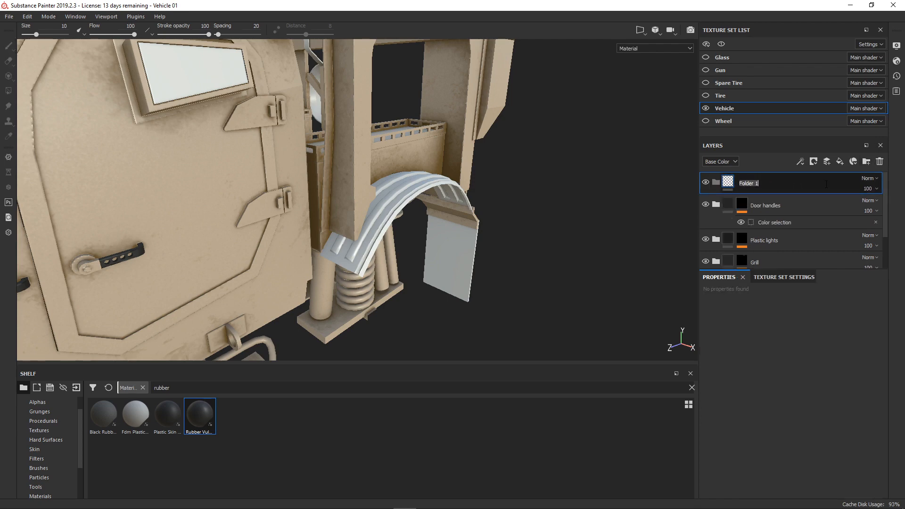
text(Riear fenders)
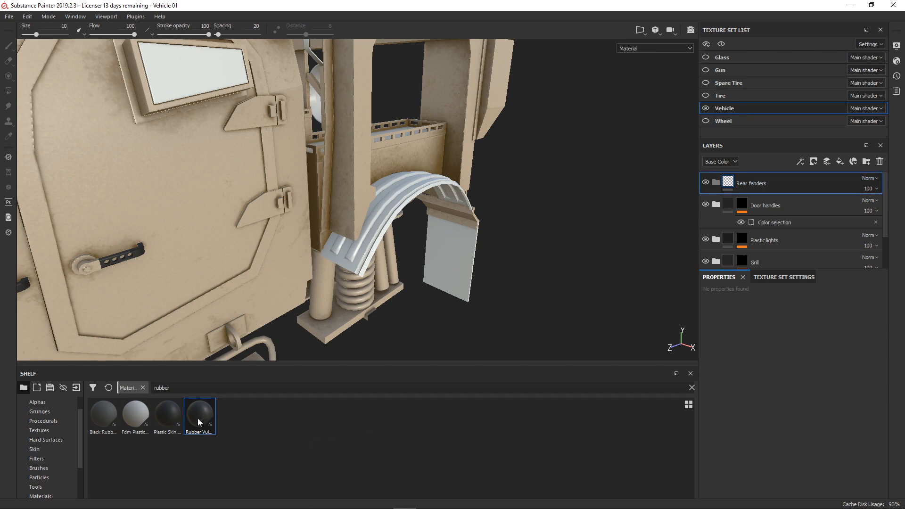
mouse_move(197, 418)
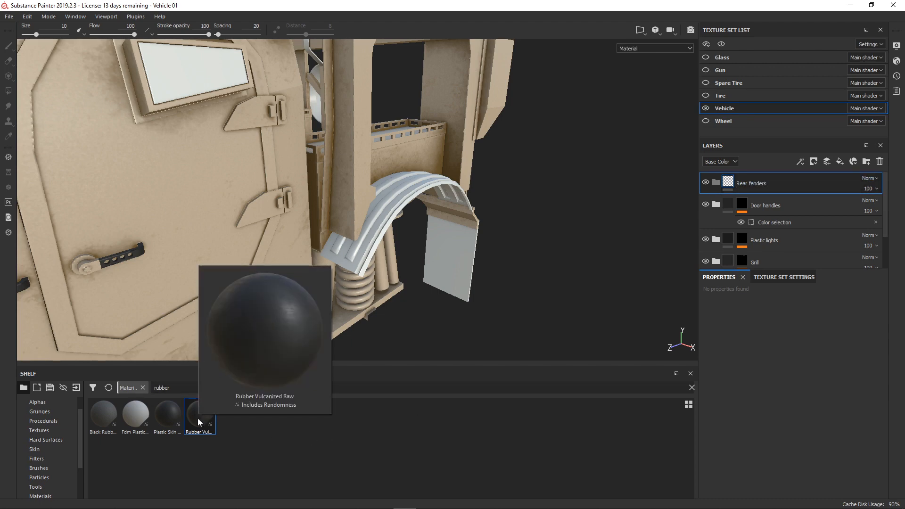
drag(197, 418, 796, 184)
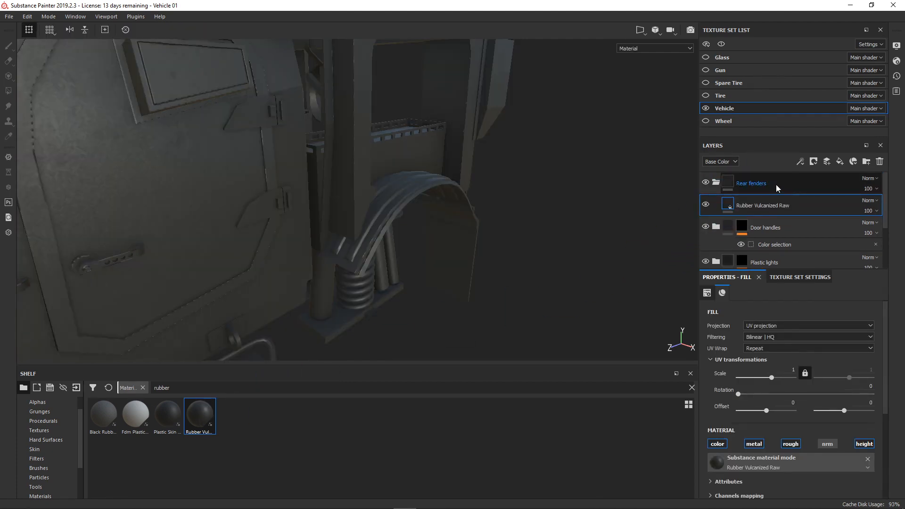
- Mask the Rear fenders folder with a color selection that picks the rear fender's blue ID color
click(777, 185)
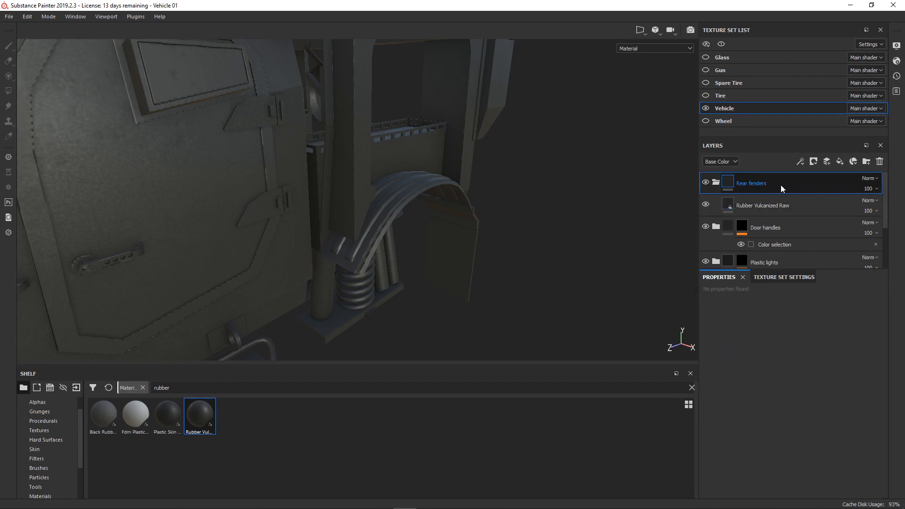
right_click(781, 184)
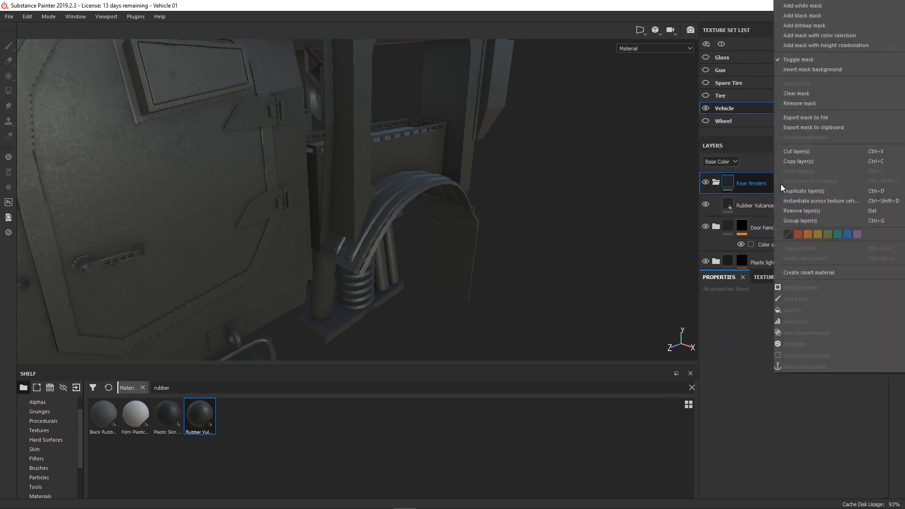
click(824, 35)
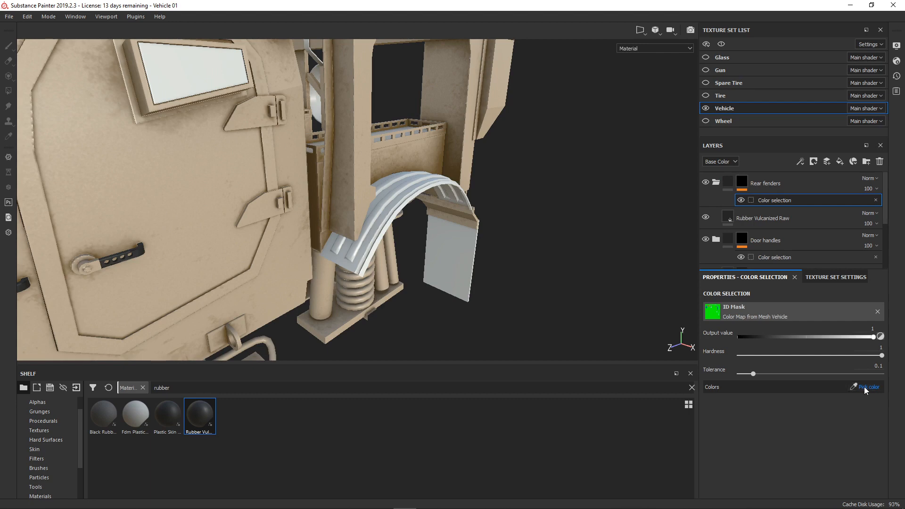
click(864, 386)
click(405, 202)
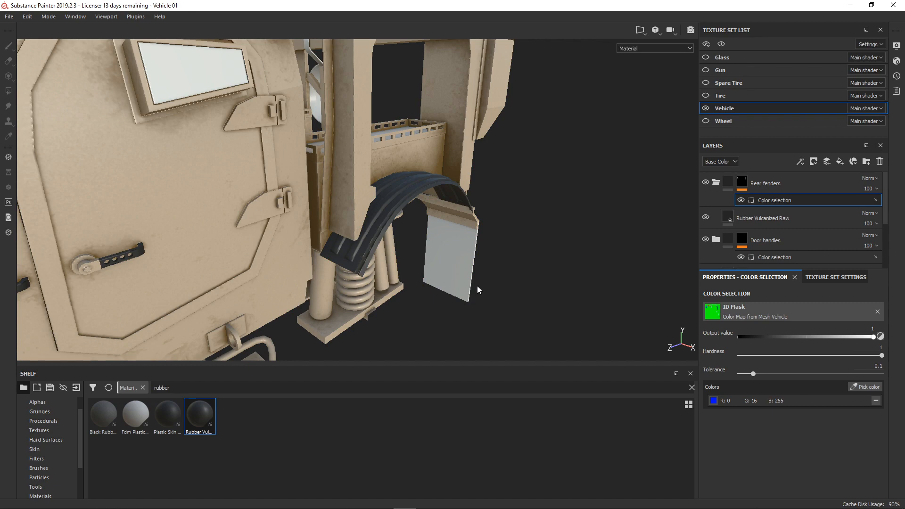
- Set the age of the Rubber Vulcanized Raw layer in the Rear fenders folder to 0.8
click(702, 192)
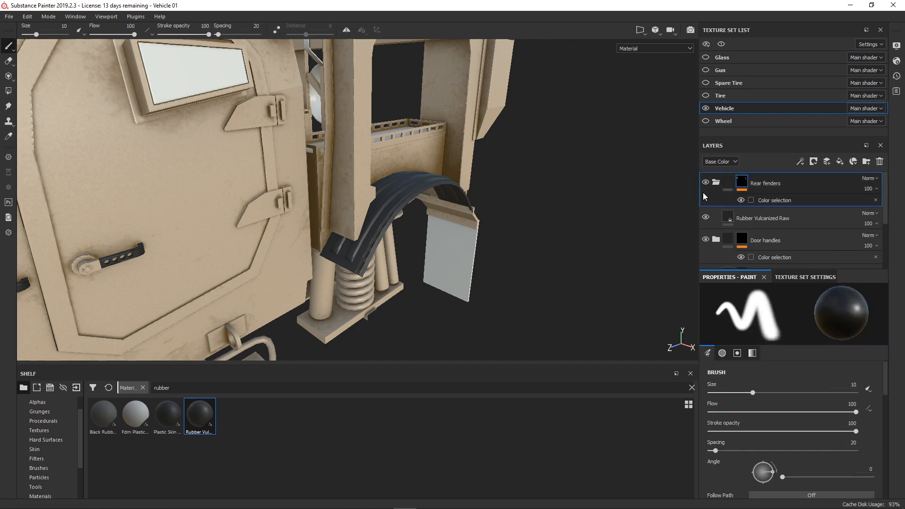
click(771, 218)
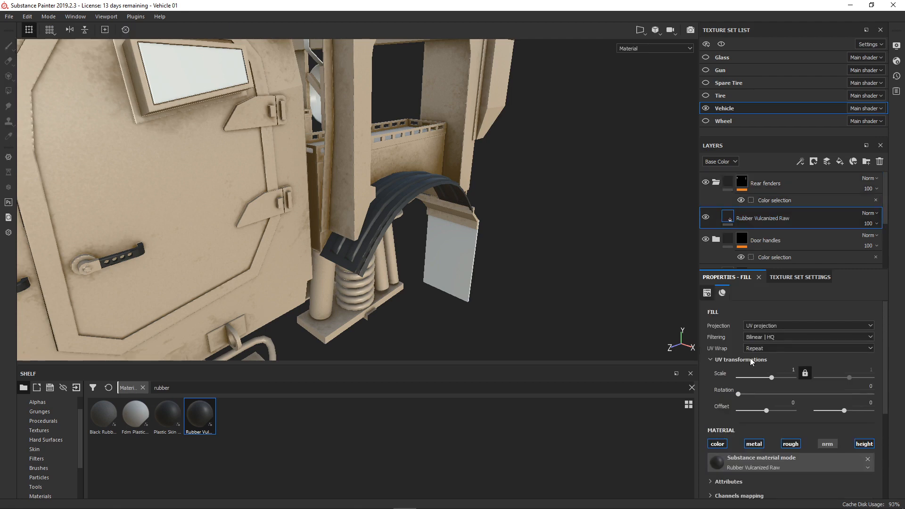
scroll(766, 391, down, 4)
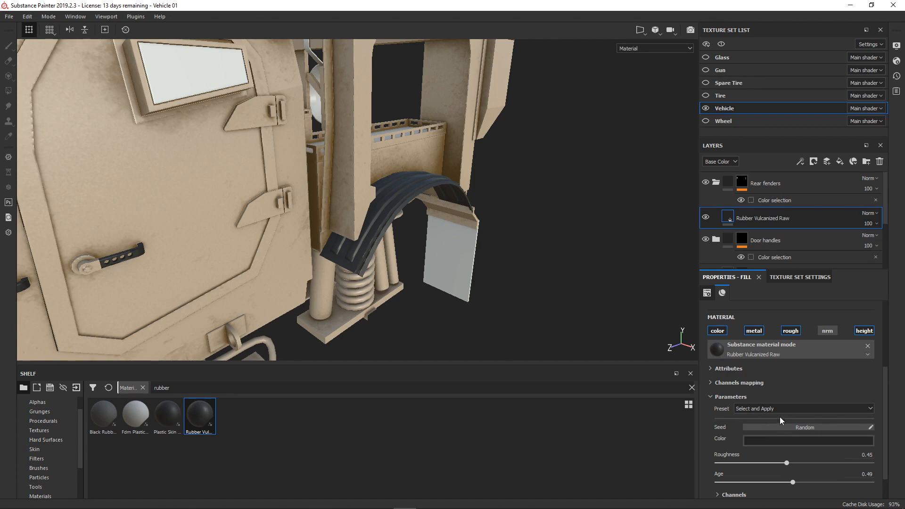
scroll(779, 416, down, 1)
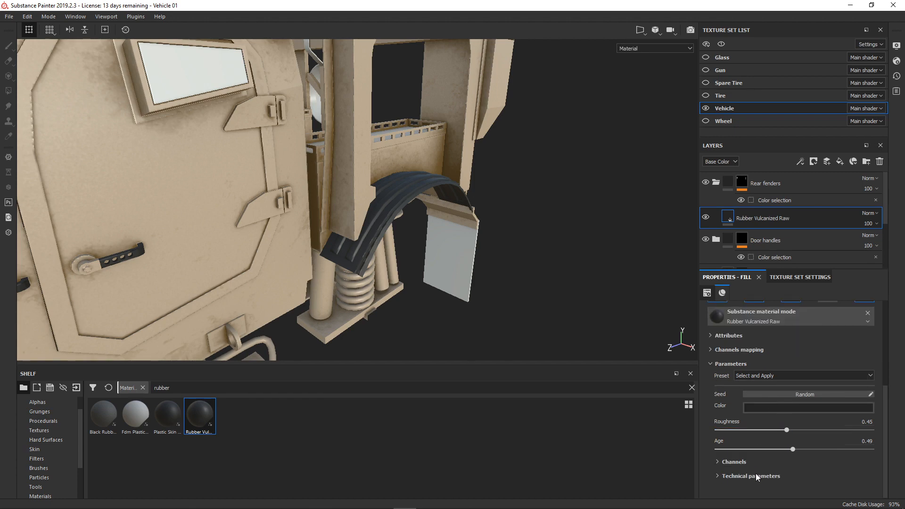
scroll(479, 270, up, 2)
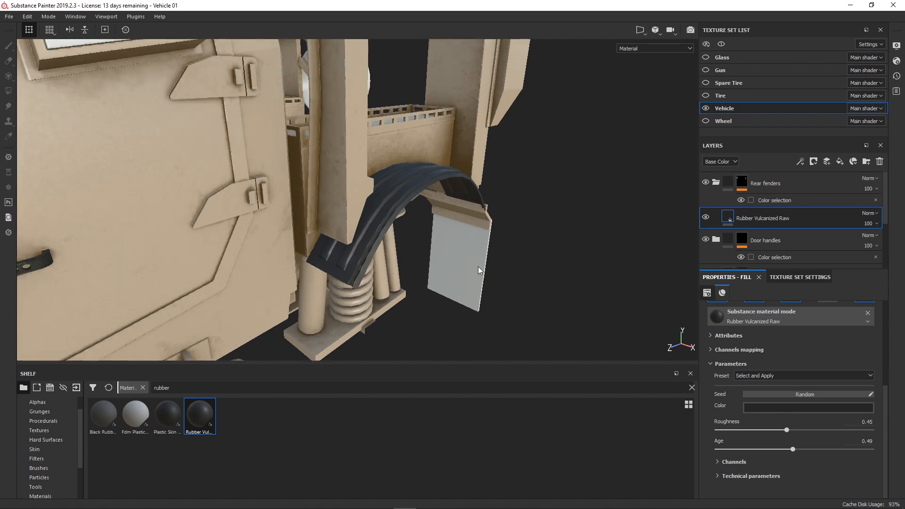
alt+drag(511, 265, 488, 278)
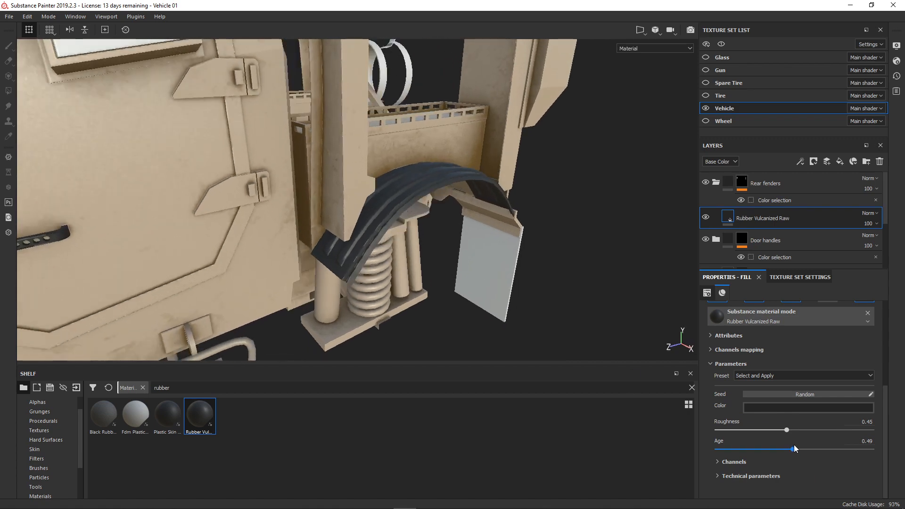
drag(794, 448, 841, 449)
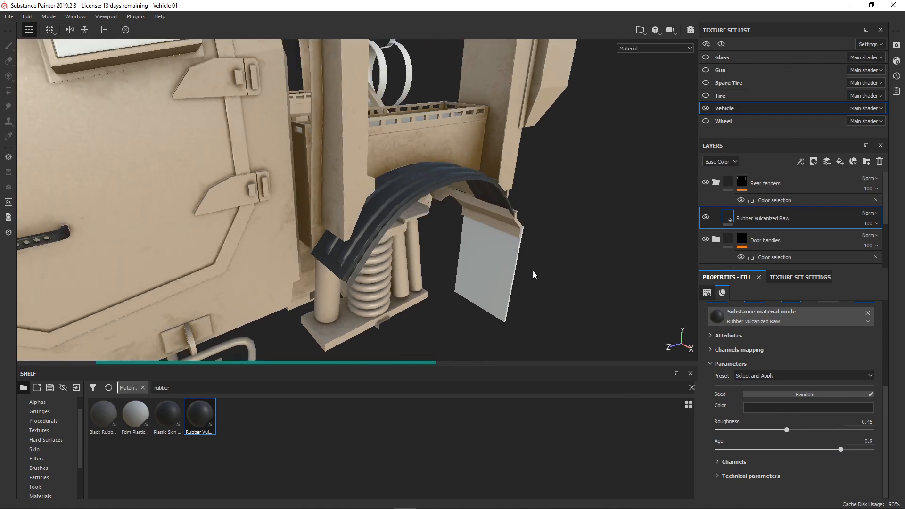
mouse_move(522, 272)
alt+mouse_down()
mouse_move(521, 294)
mouse_move(536, 274)
alt+mouse_up()
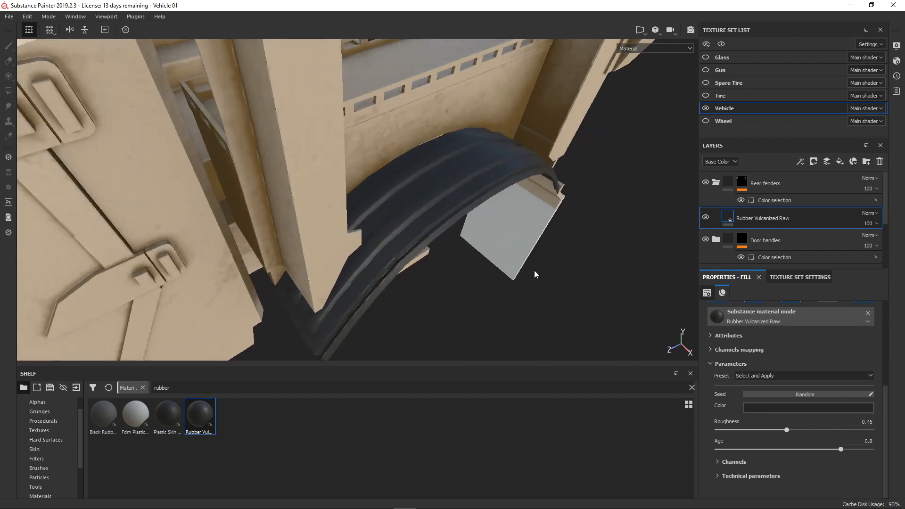
- Refine the rear fenders' rubber material to a roughness of 0.61 and an age of 0.77
drag(840, 449, 848, 449)
drag(787, 429, 760, 430)
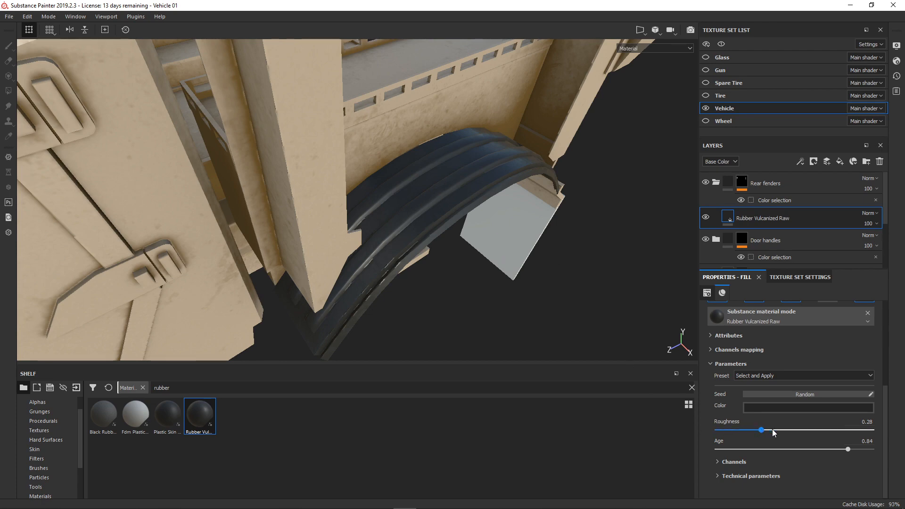
drag(760, 430, 811, 430)
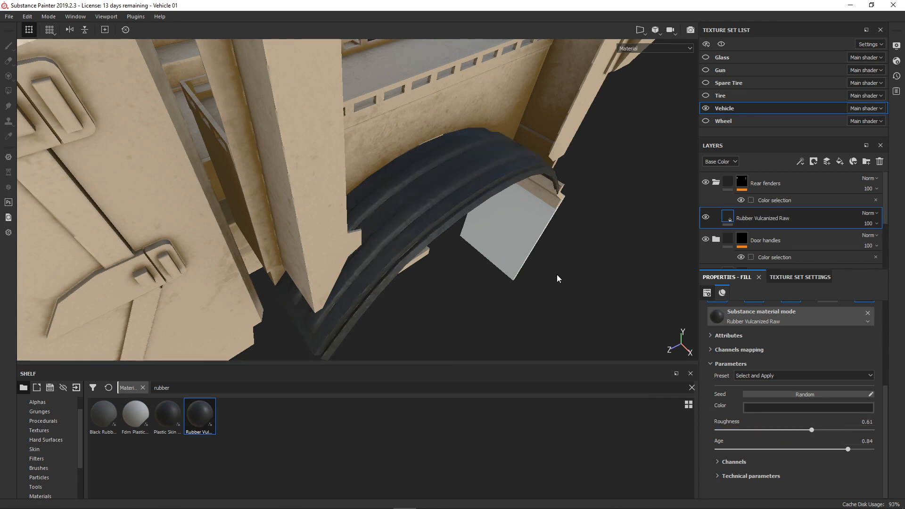
alt+drag(541, 302, 414, 194)
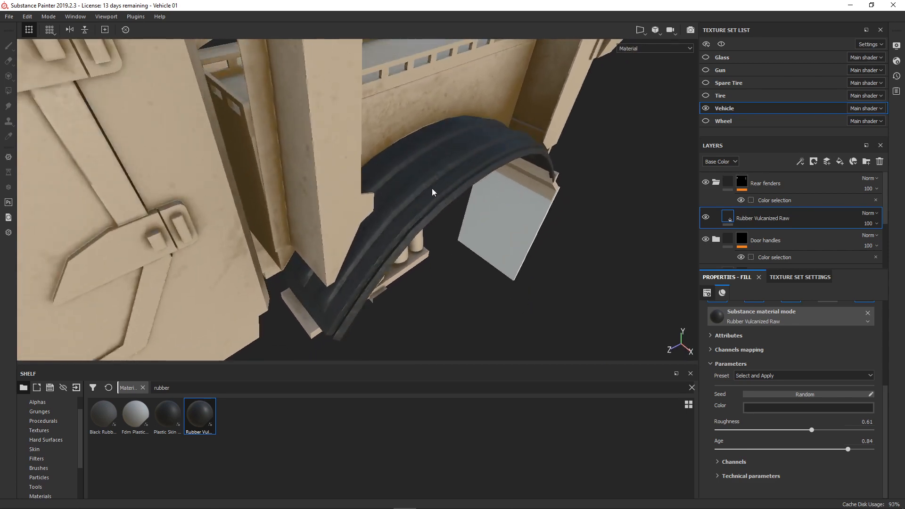
drag(848, 450, 836, 449)
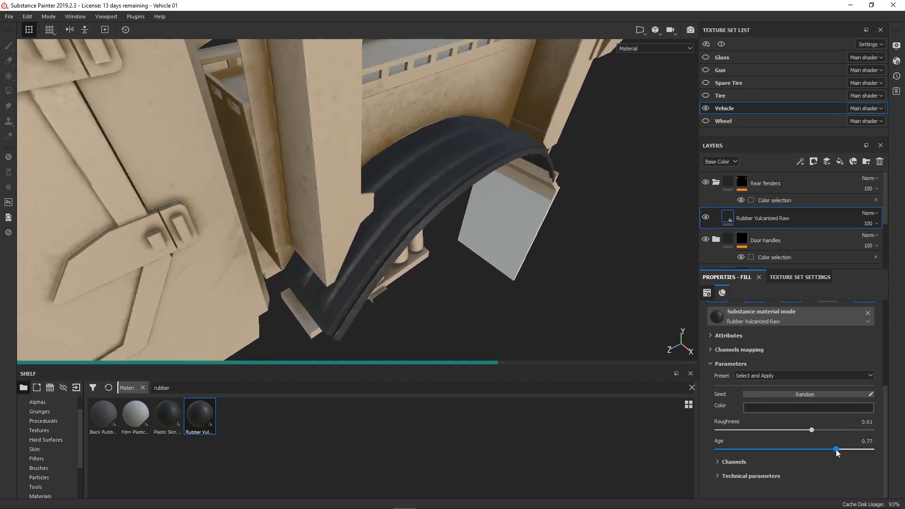
alt+drag(525, 269, 507, 247)
- Look through the rubber material's presets and examine the whole vehicle for parts that still need a material
click(793, 376)
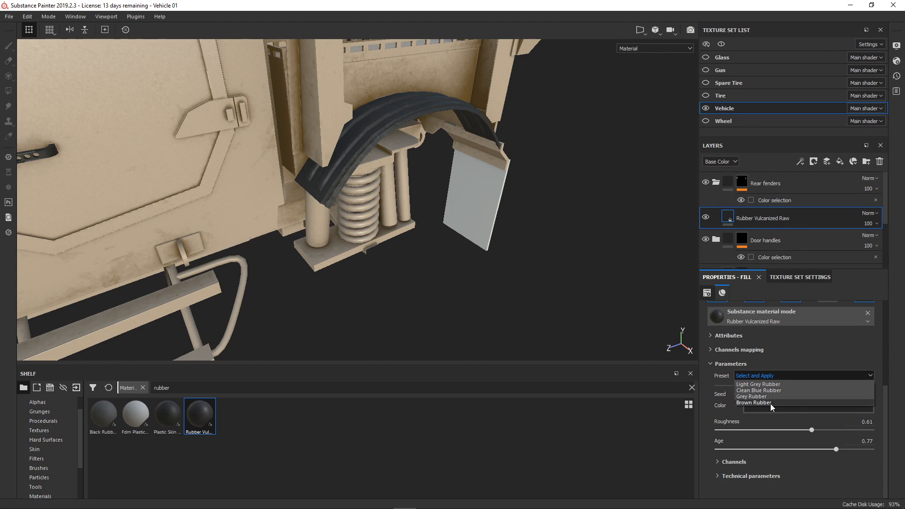
click(566, 303)
alt+drag(566, 302, 558, 229)
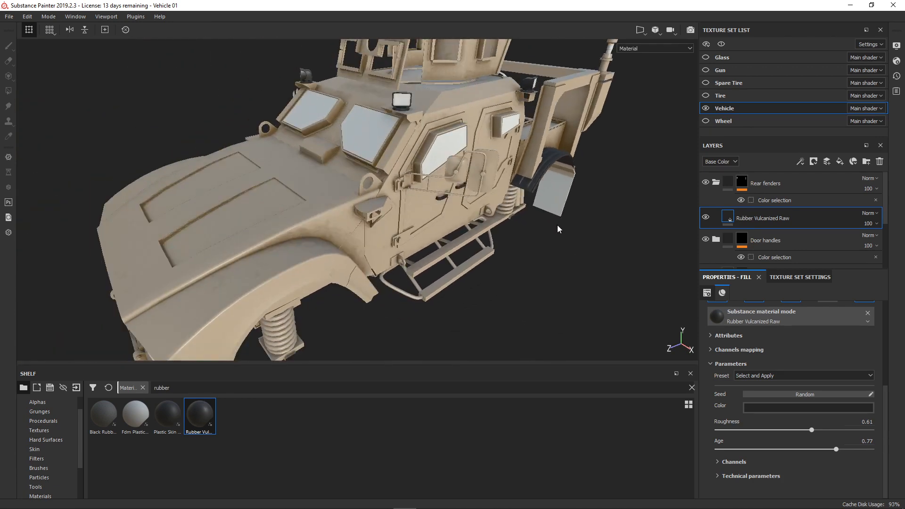
alt+right_drag(558, 229, 541, 231)
alt+drag(541, 231, 548, 206)
alt+middle_drag(549, 206, 544, 229)
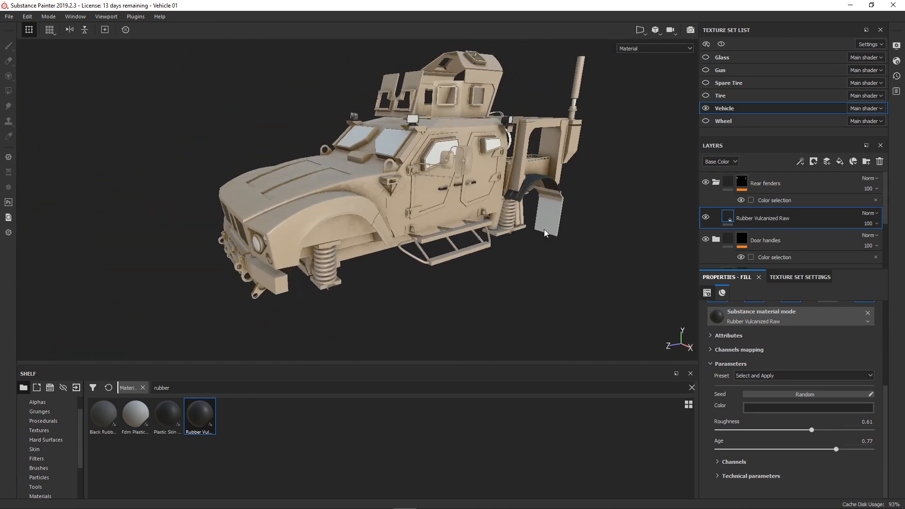
alt+middle_drag(431, 154, 402, 176)
alt+right_drag(402, 175, 409, 173)
alt+drag(437, 168, 425, 174)
alt+middle_drag(397, 188, 418, 173)
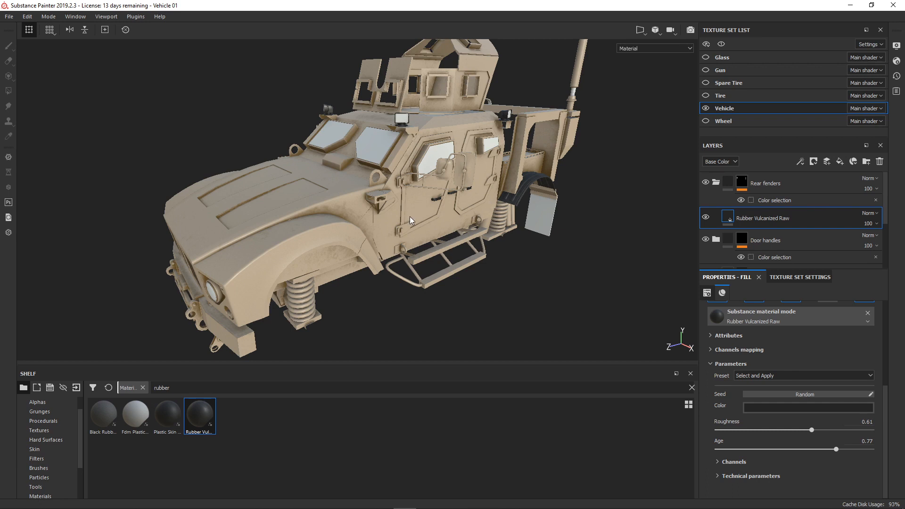
- Search the shelf materials for plastic instead of rubber and collapse the Rear fenders folder
click(691, 385)
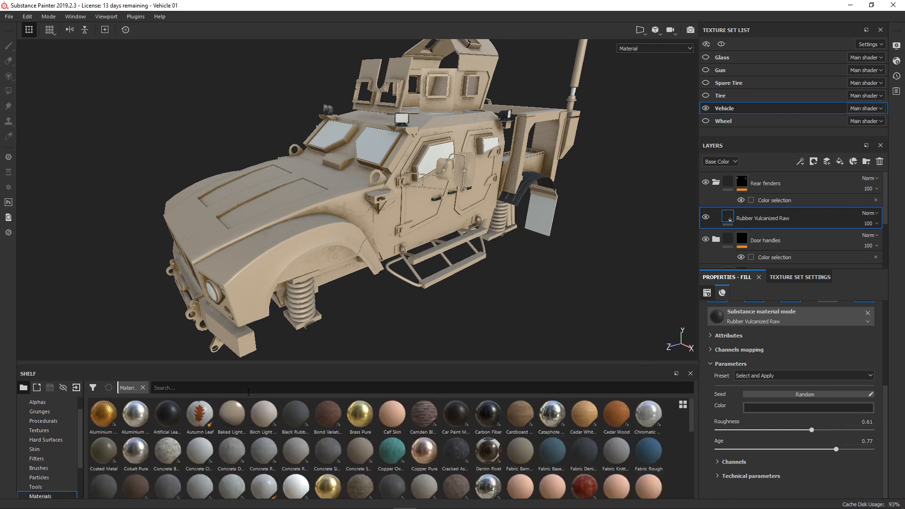
text(plastic)
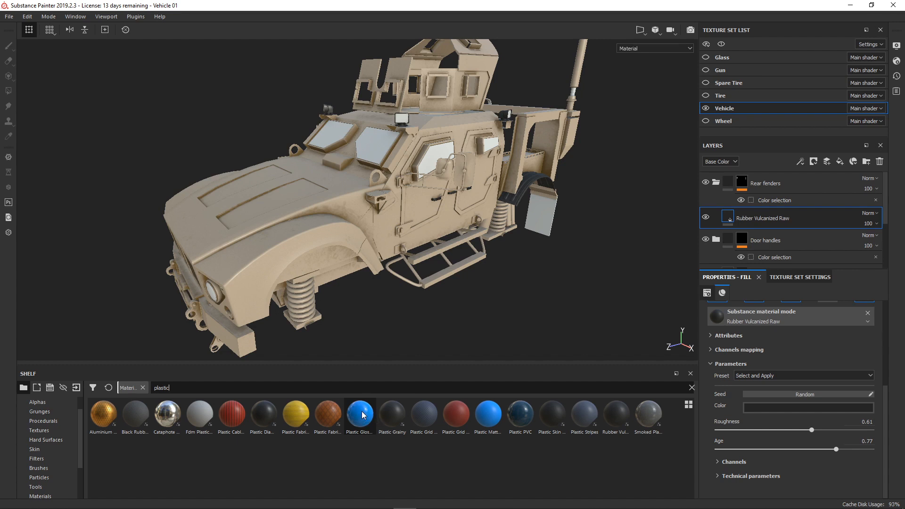
click(801, 182)
click(716, 183)
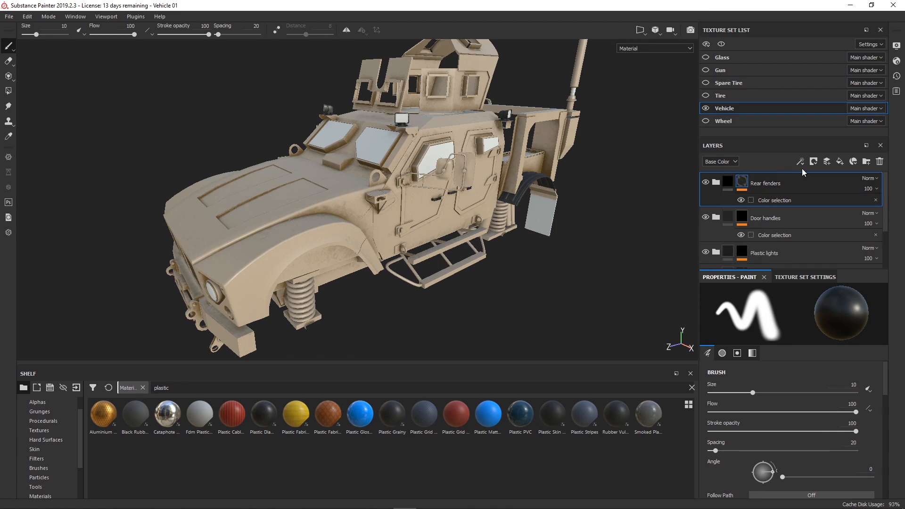
- Create a folder named Windows above Rear fenders and place the Plastic Glossy Pure material inside it
click(867, 162)
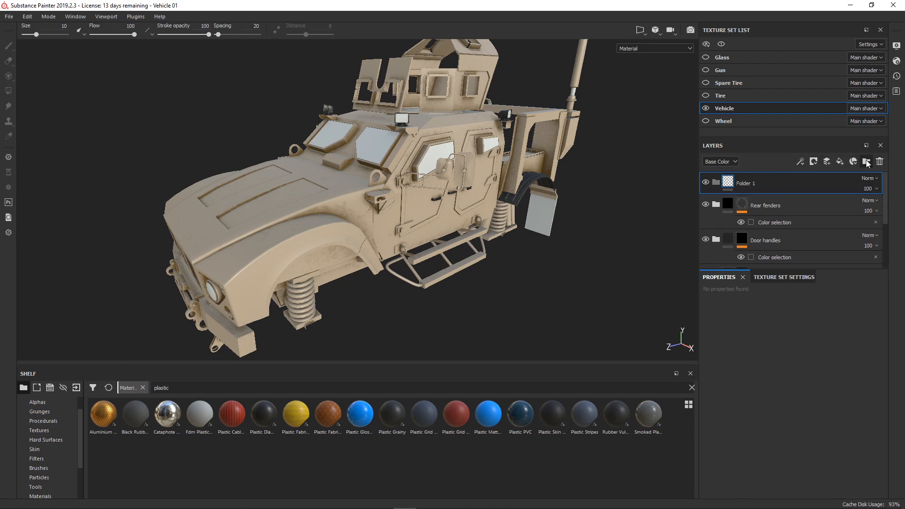
double_click(749, 184)
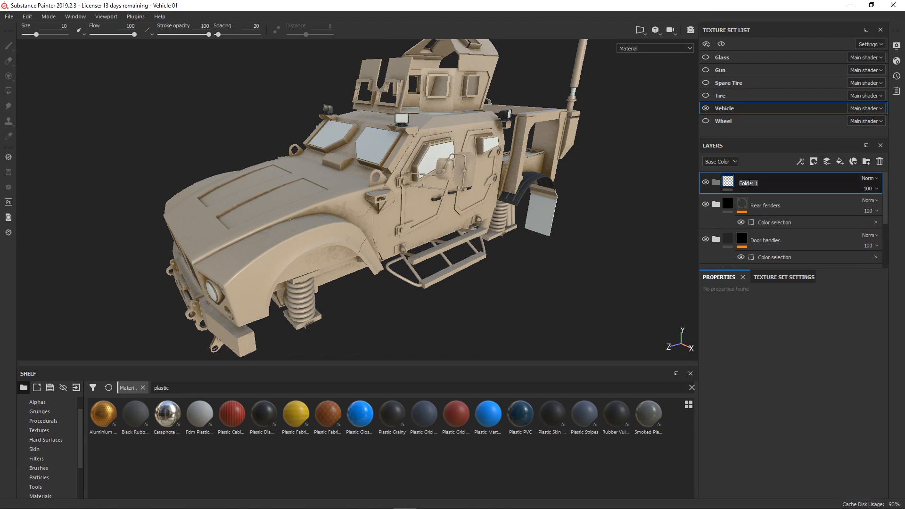
text(Windows)
key(Return)
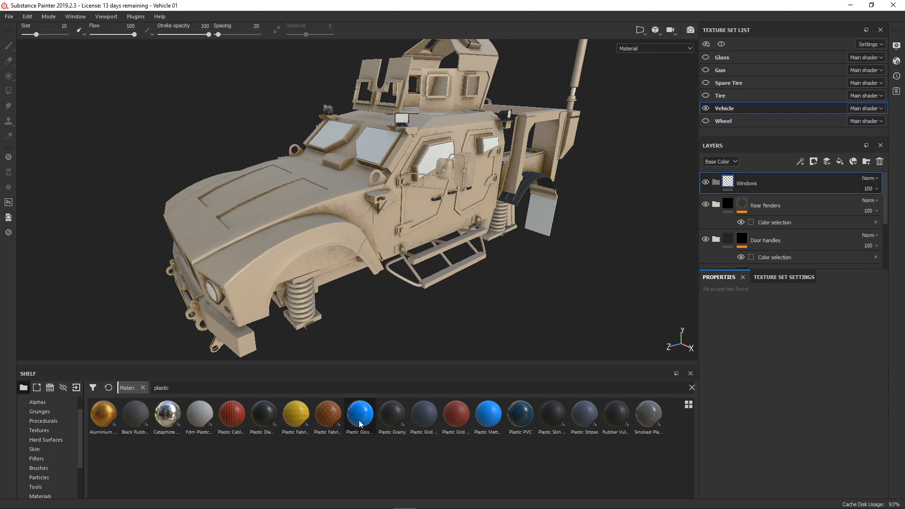
drag(360, 423, 794, 185)
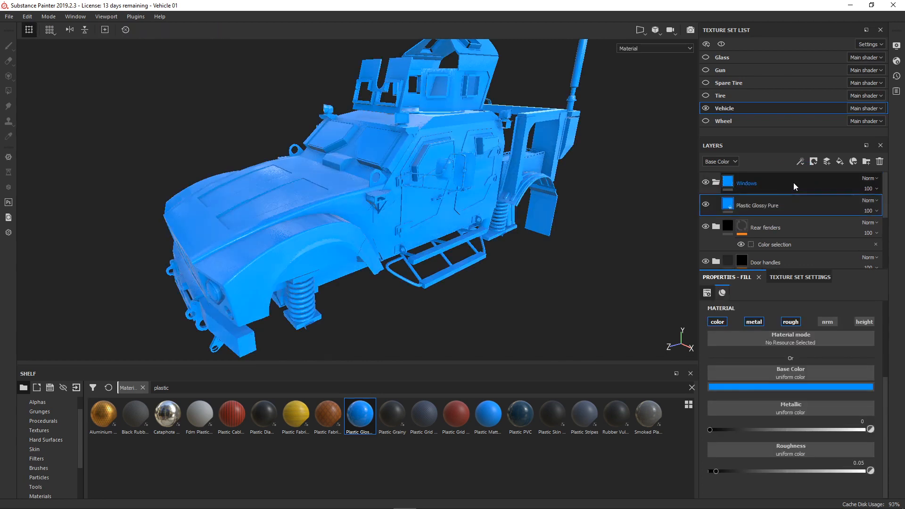
- Mask the Windows folder with a color selection that picks the windows' red ID color
right_click(769, 182)
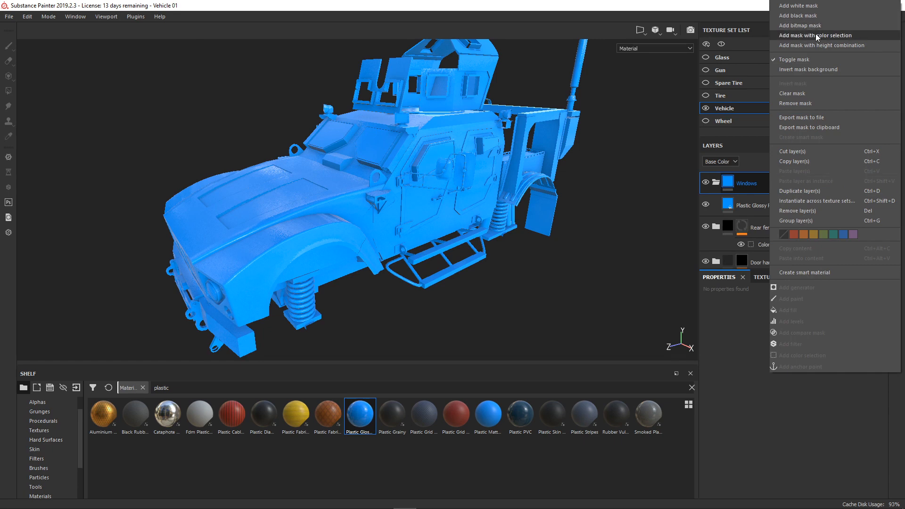
click(815, 35)
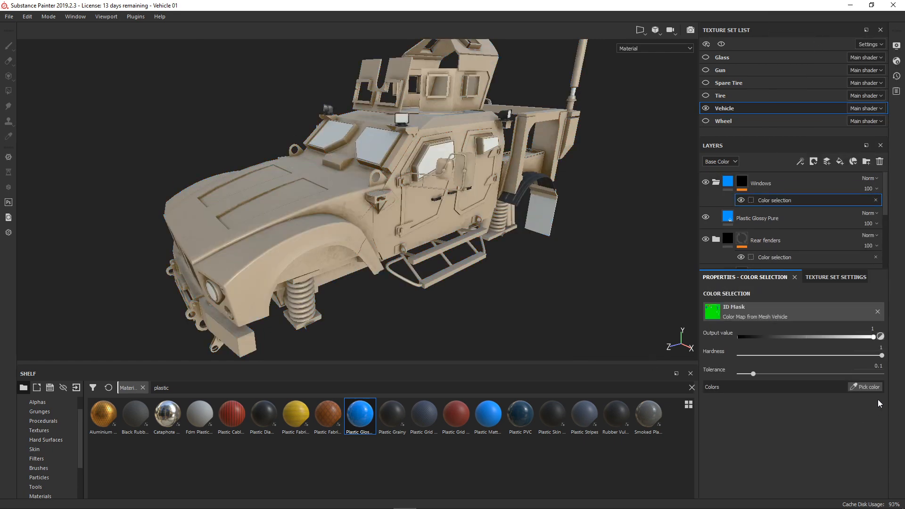
click(867, 387)
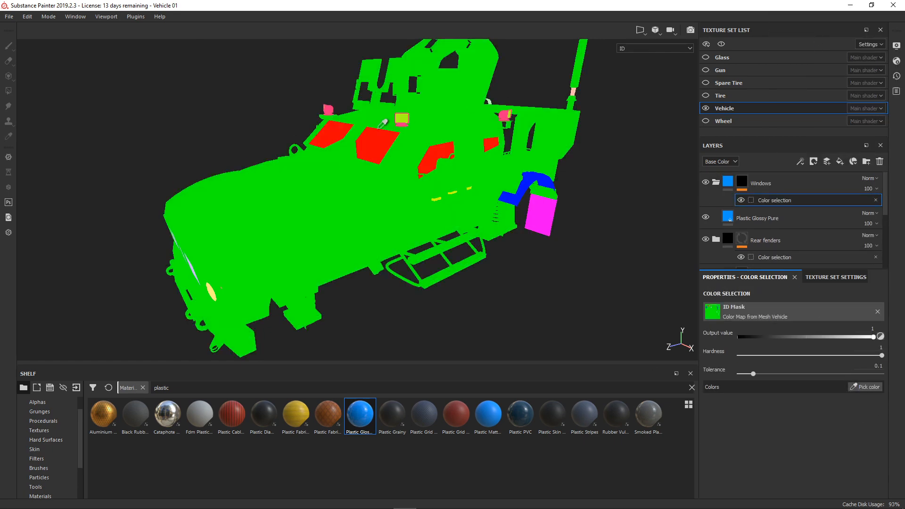
click(380, 137)
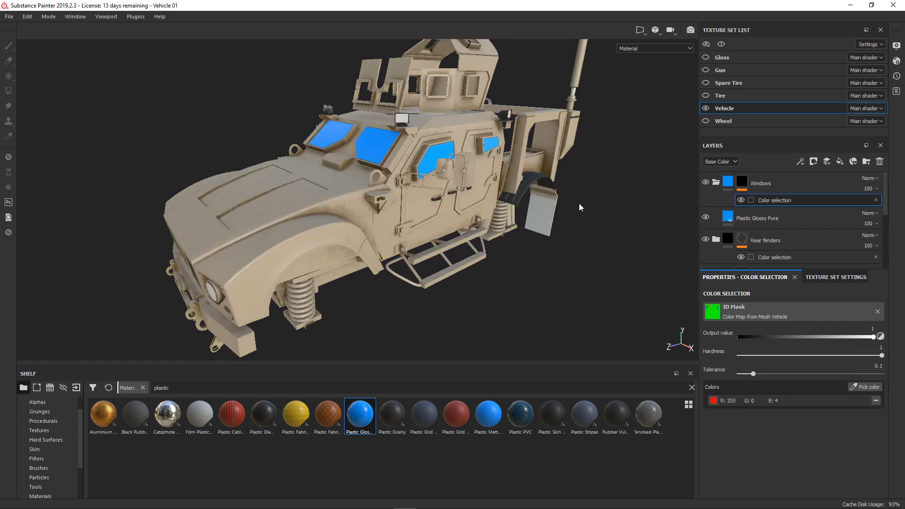
- Darken the base color of the windows' Plastic Glossy Pure layer to near-black blue, RGB 0.012, 0.011, 0.020
scroll(485, 227, up, 5)
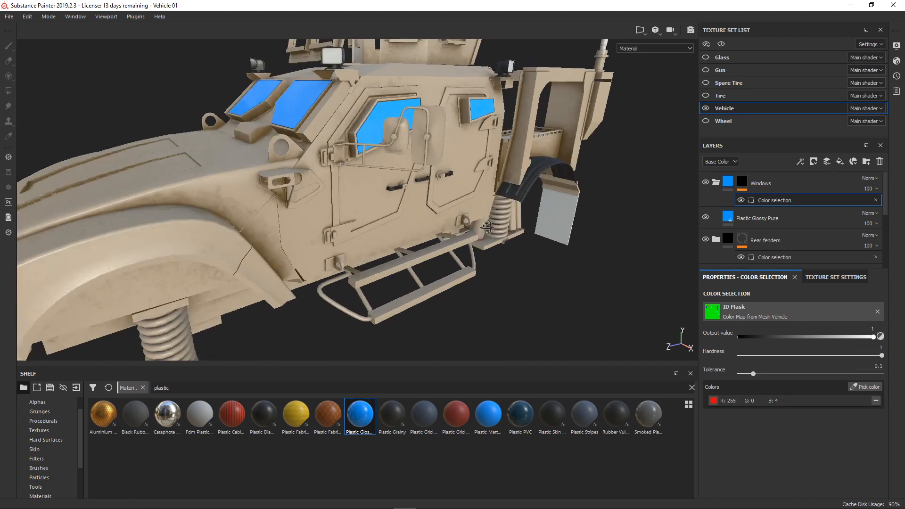
alt+drag(487, 227, 489, 231)
alt+middle_drag(423, 222, 462, 226)
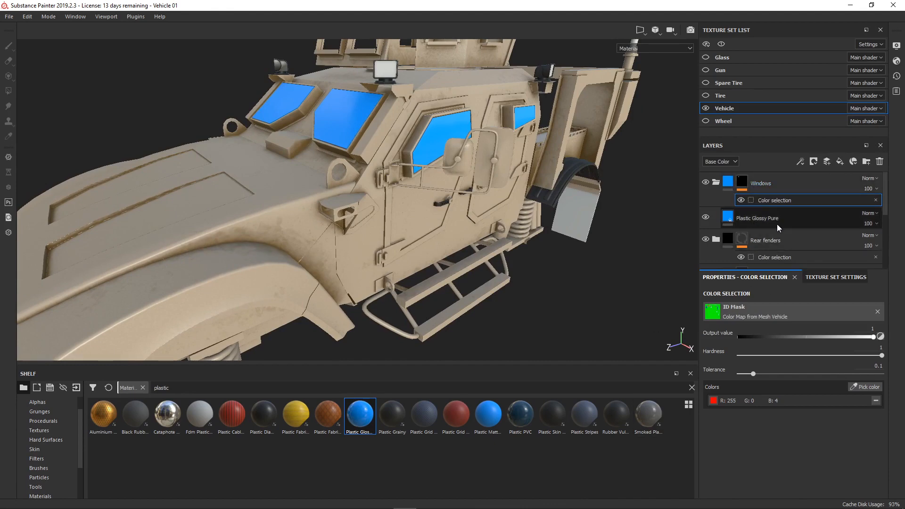
click(742, 219)
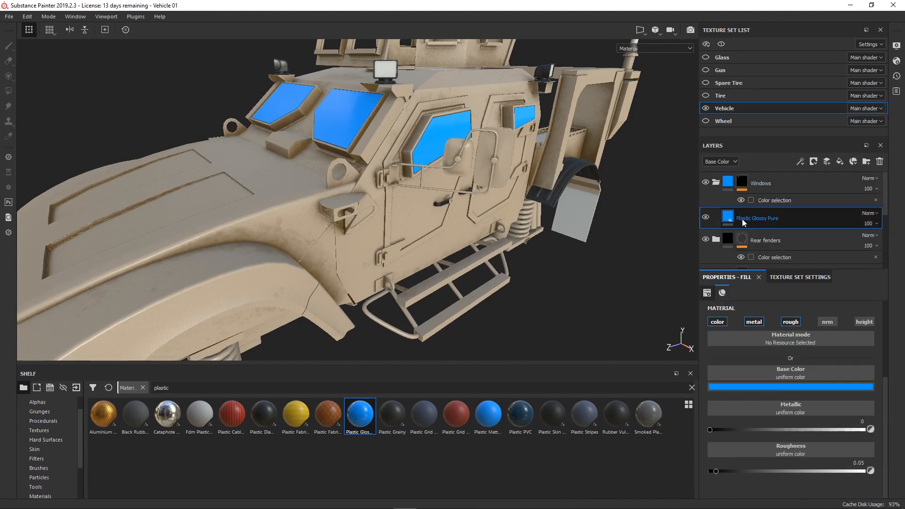
click(790, 388)
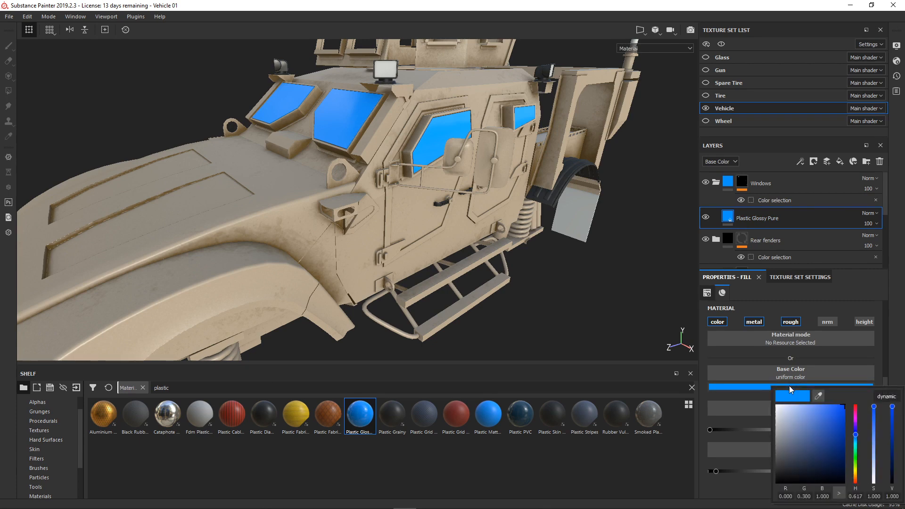
drag(893, 409, 893, 466)
drag(876, 411, 894, 475)
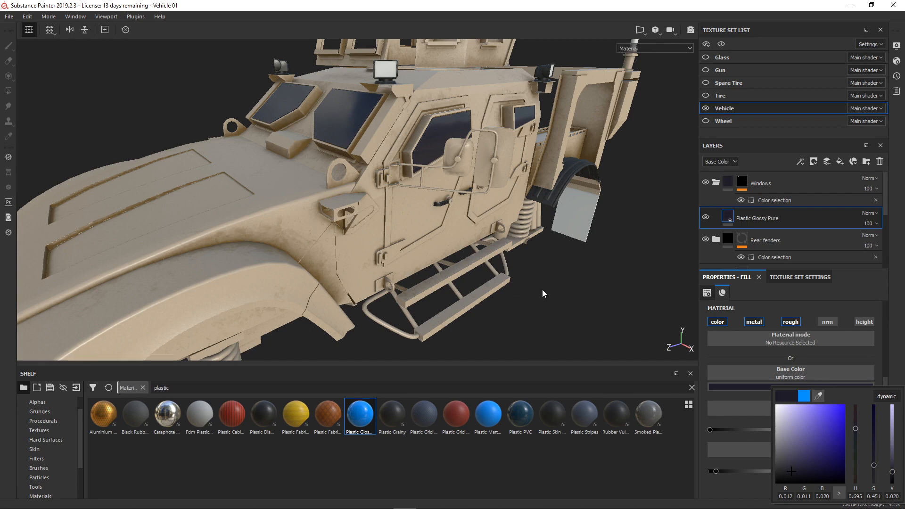
click(742, 353)
- Inspect the dark glossy windows on the whole vehicle and up close along the cab
scroll(477, 211, down, 5)
alt+drag(477, 236, 498, 231)
alt+middle_drag(499, 224, 485, 233)
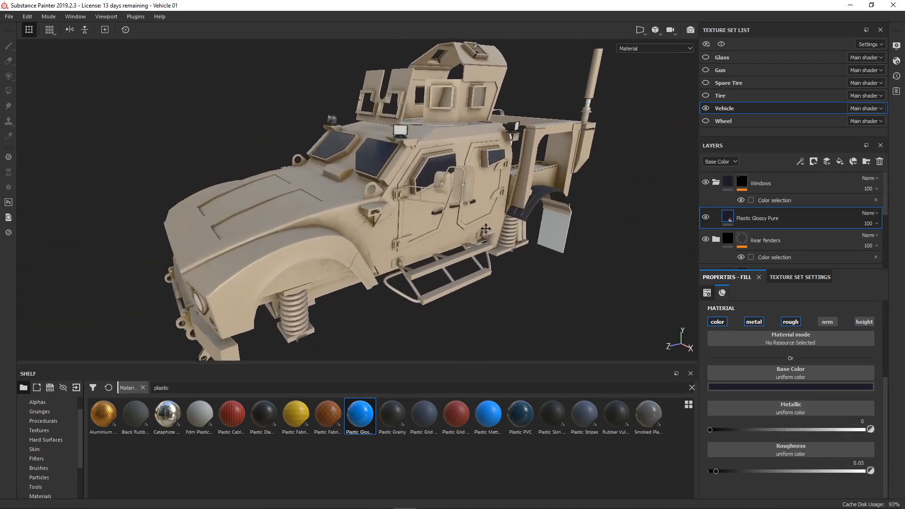
scroll(505, 215, up, 4)
alt+middle_drag(457, 170, 467, 181)
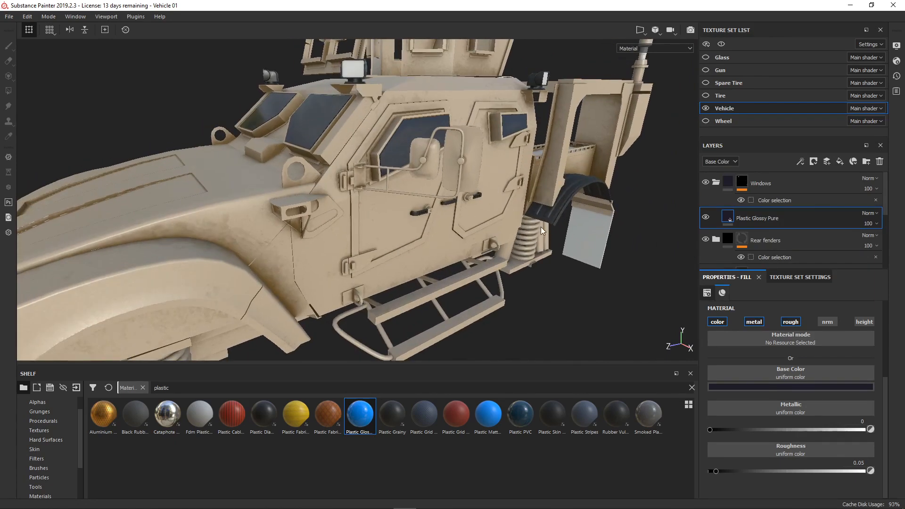
mouse_move(520, 237)
alt+mouse_down()
mouse_move(545, 236)
mouse_move(538, 225)
mouse_move(524, 228)
alt+mouse_up()
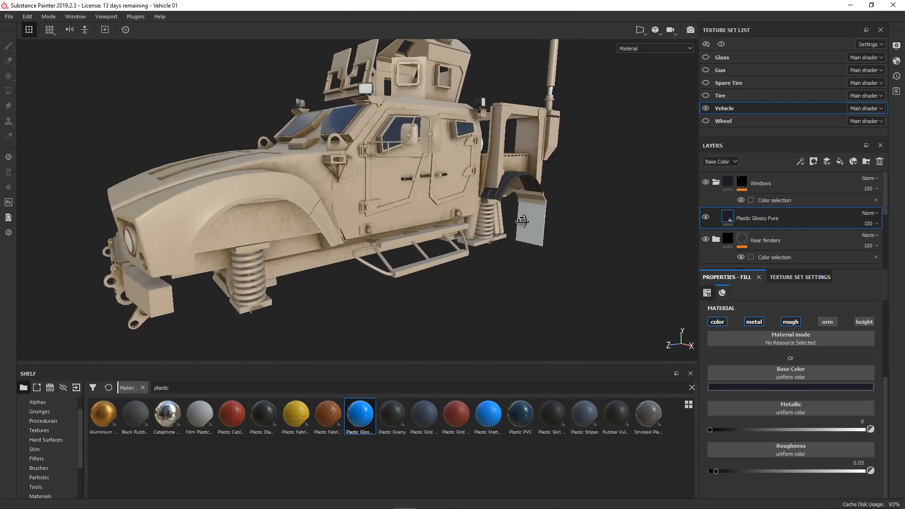
- Add a black mask with an empty generator to the Plastic Glossy Pure layer in the Windows folder
right_click(773, 220)
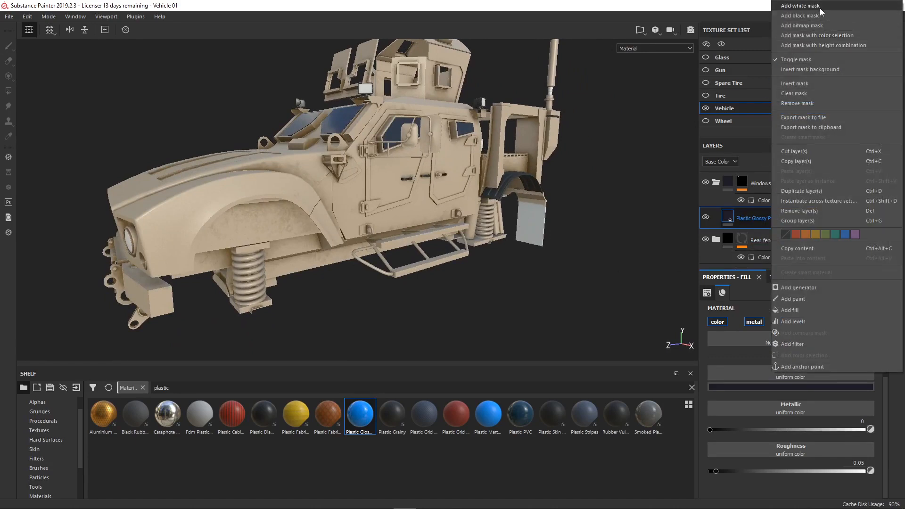
click(801, 15)
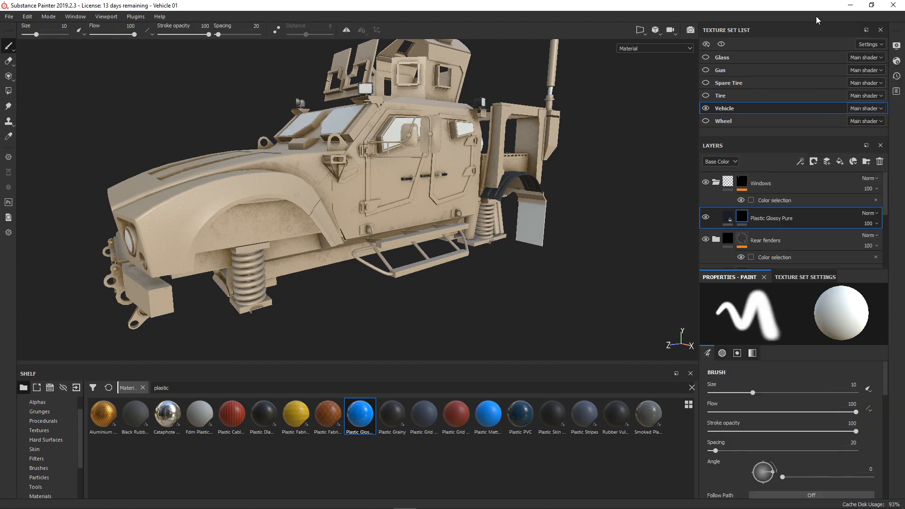
right_click(742, 220)
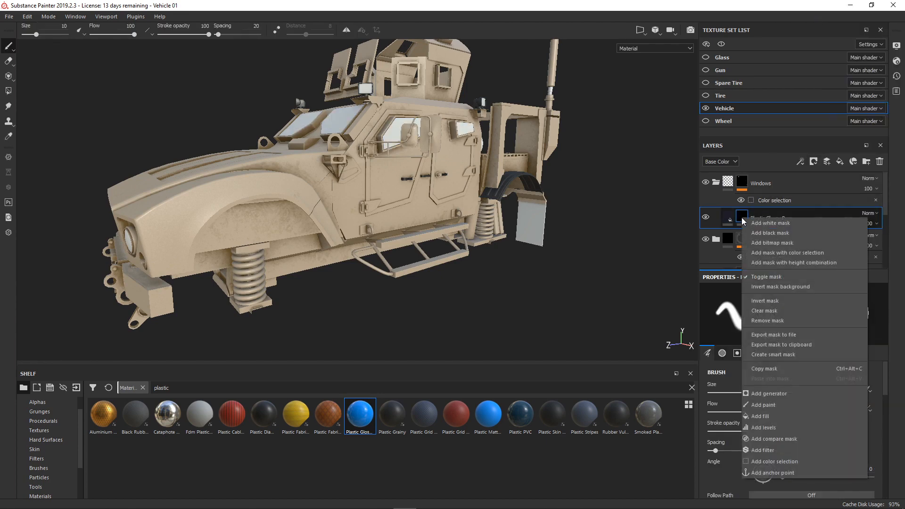
click(795, 395)
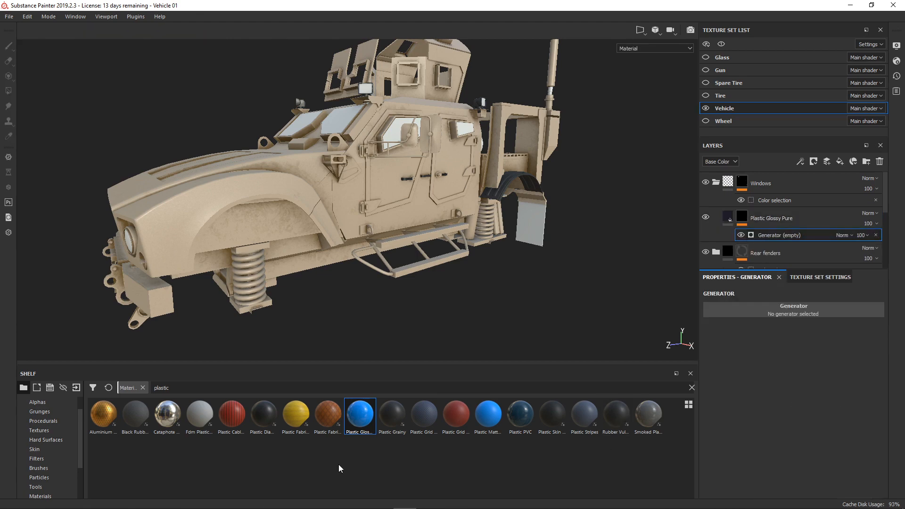
click(788, 219)
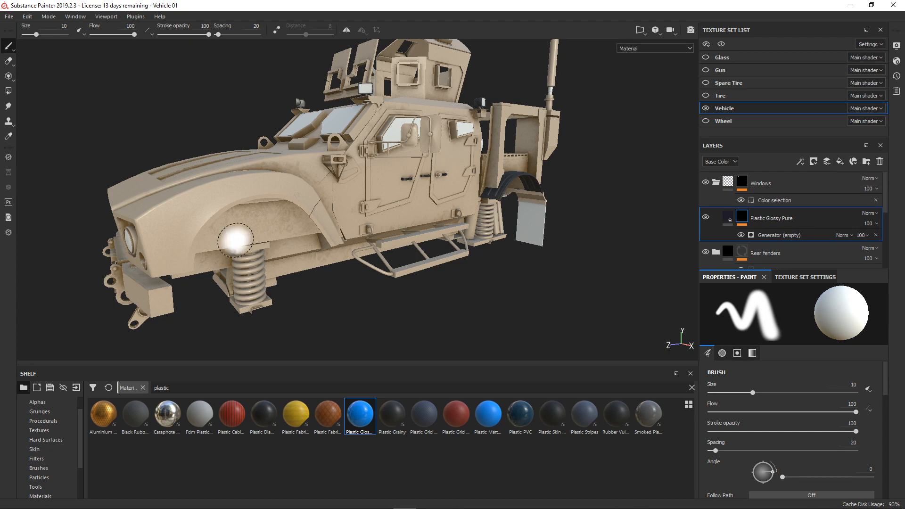
- Copy Fill layer 1 from the Vehicle folder into the Windows folder, placing it beneath the Plastic Glossy Pure layer
drag(885, 195, 890, 253)
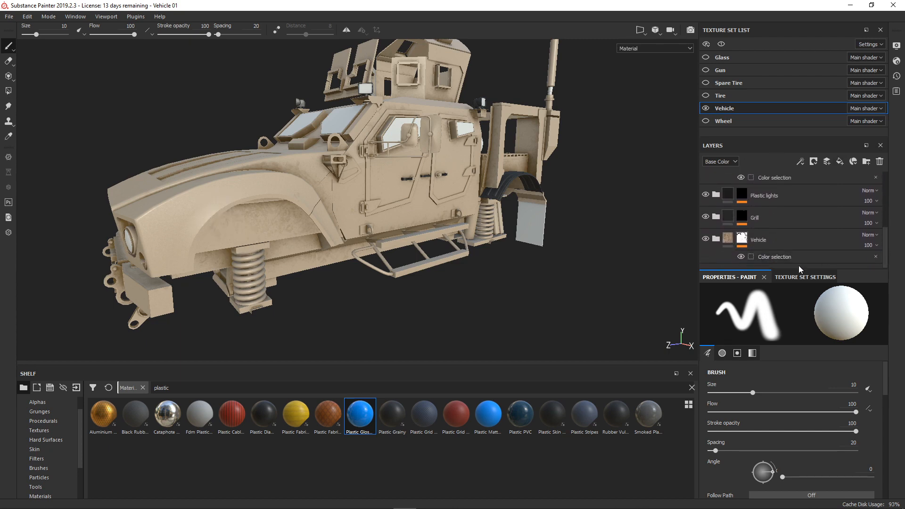
click(716, 239)
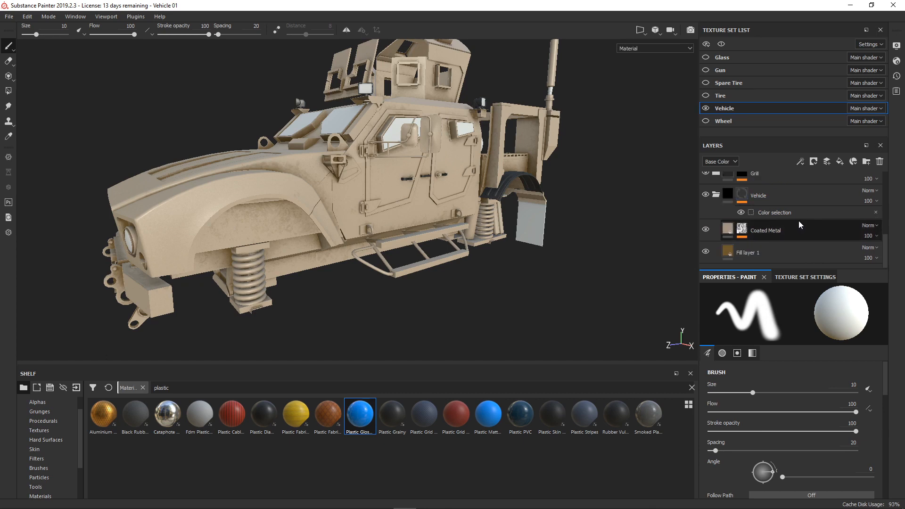
click(771, 253)
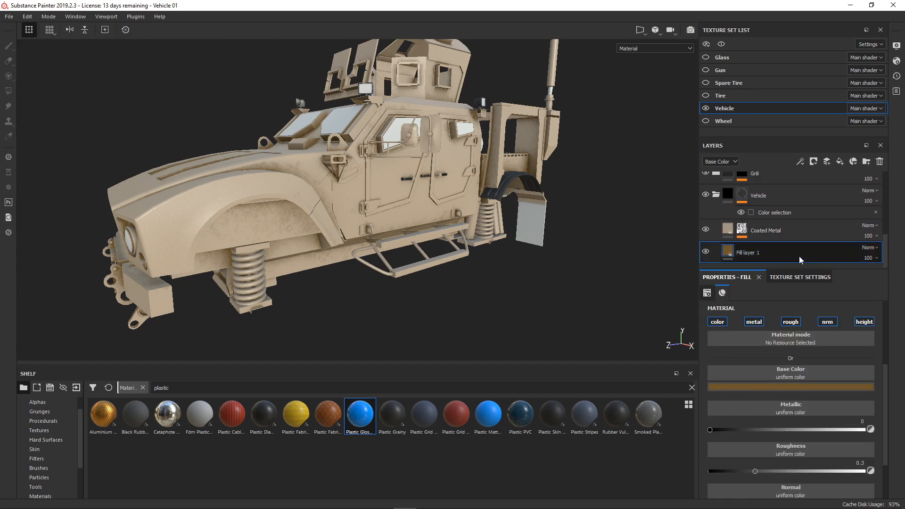
right_click(791, 253)
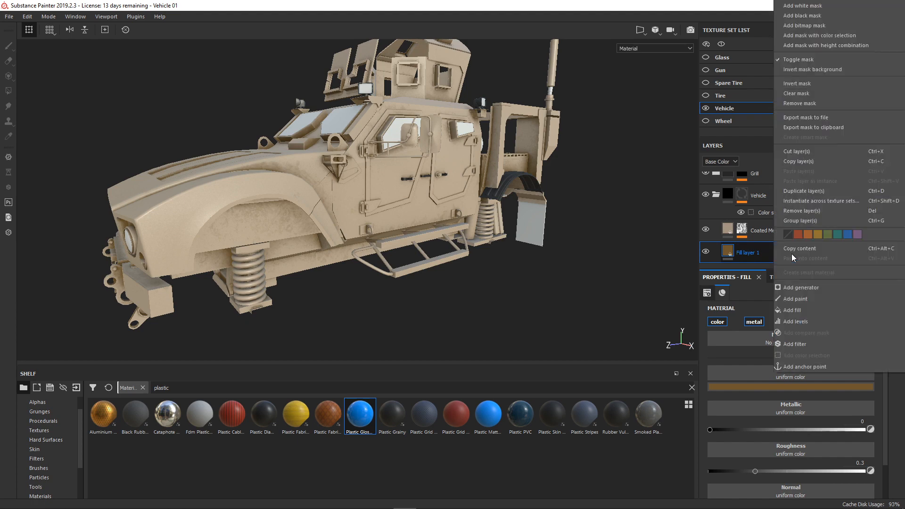
click(808, 163)
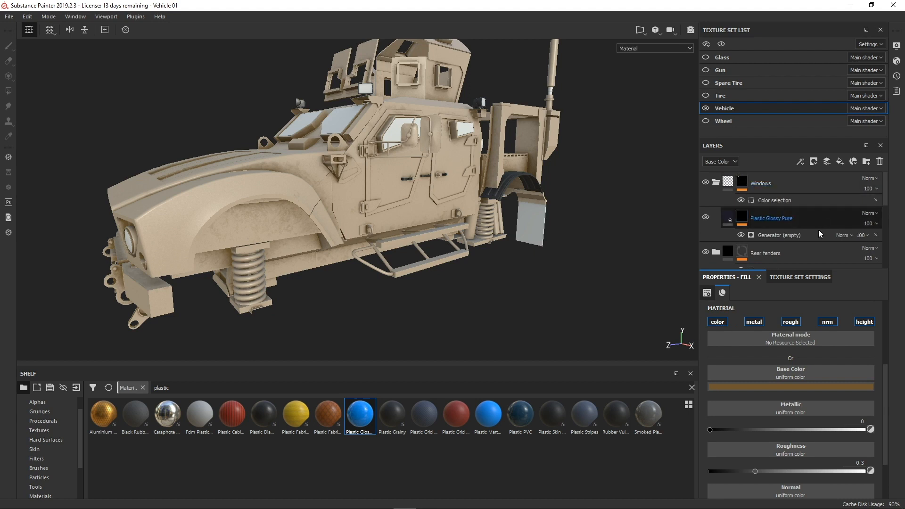
click(797, 216)
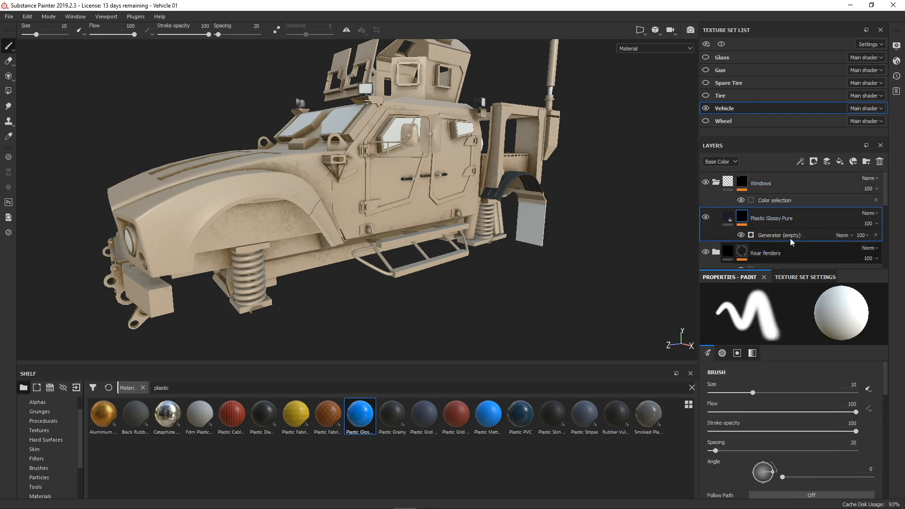
right_click(805, 219)
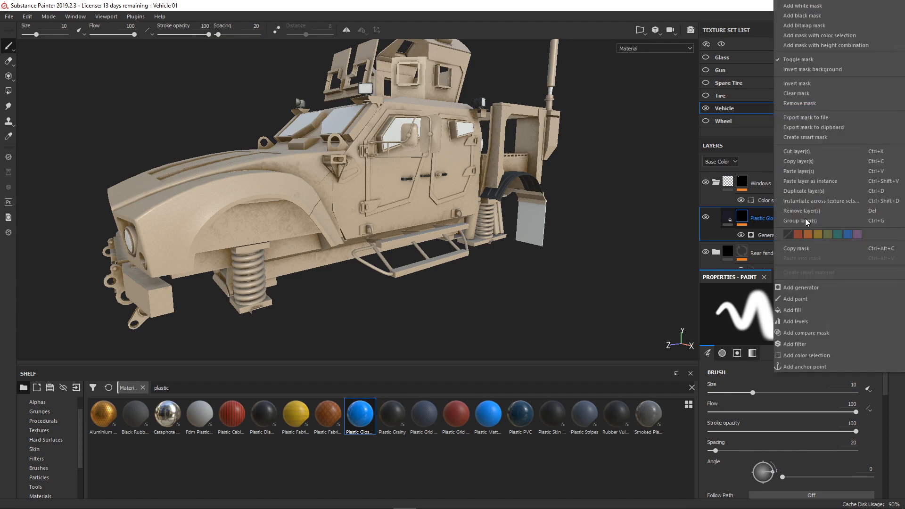
click(811, 171)
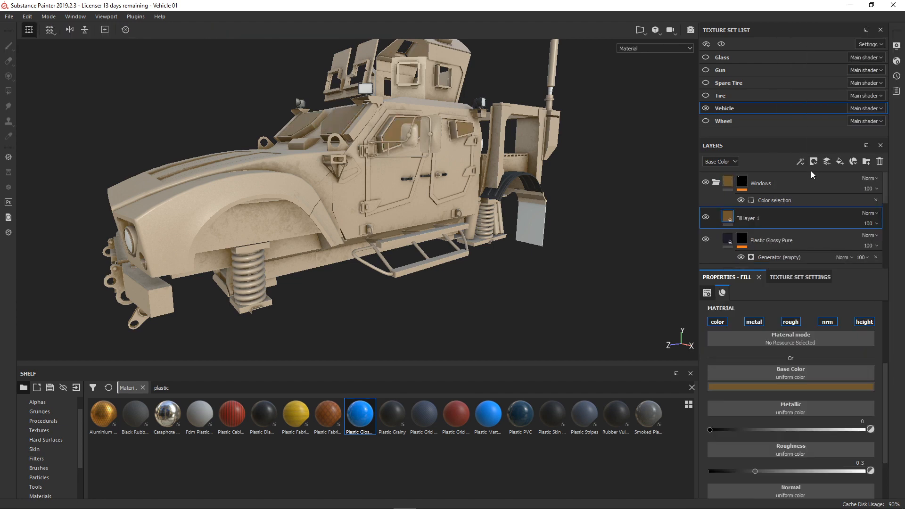
drag(765, 216, 806, 248)
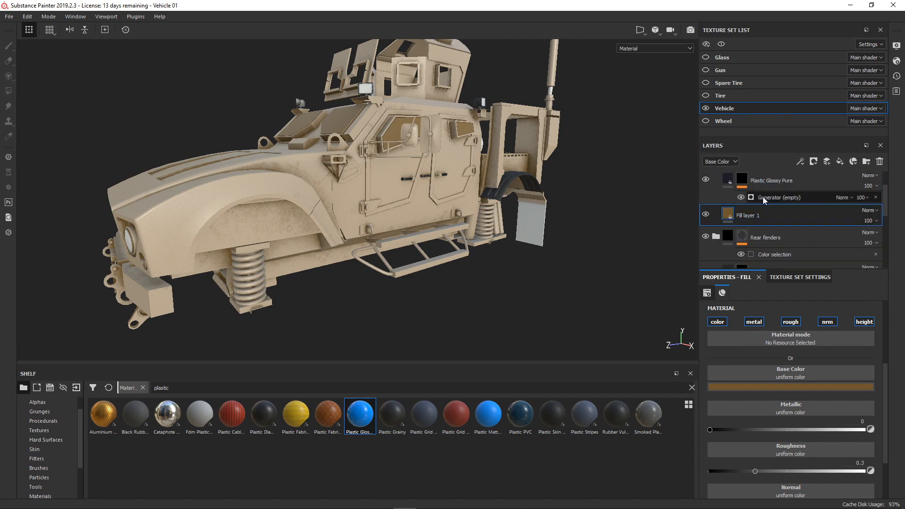
- Assign the Dirt generator to the Plastic Glossy Pure mask and turn on its Invert option
click(779, 199)
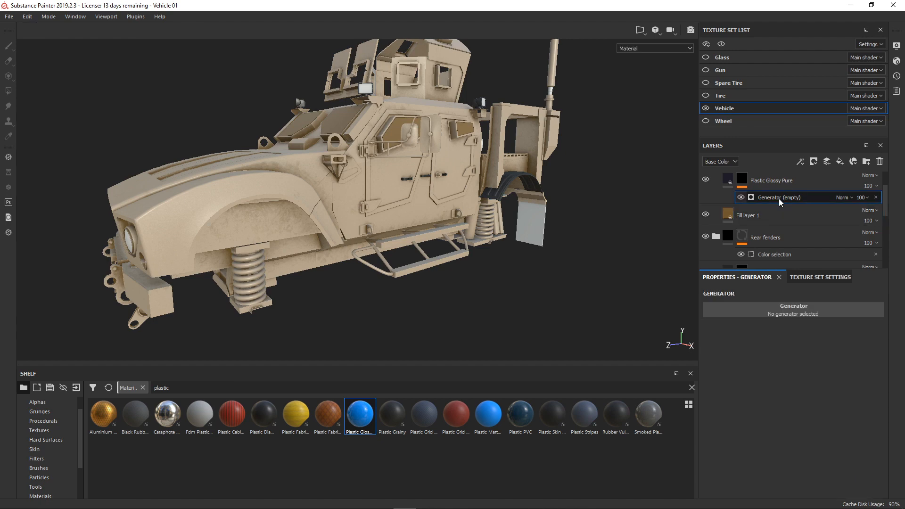
click(790, 312)
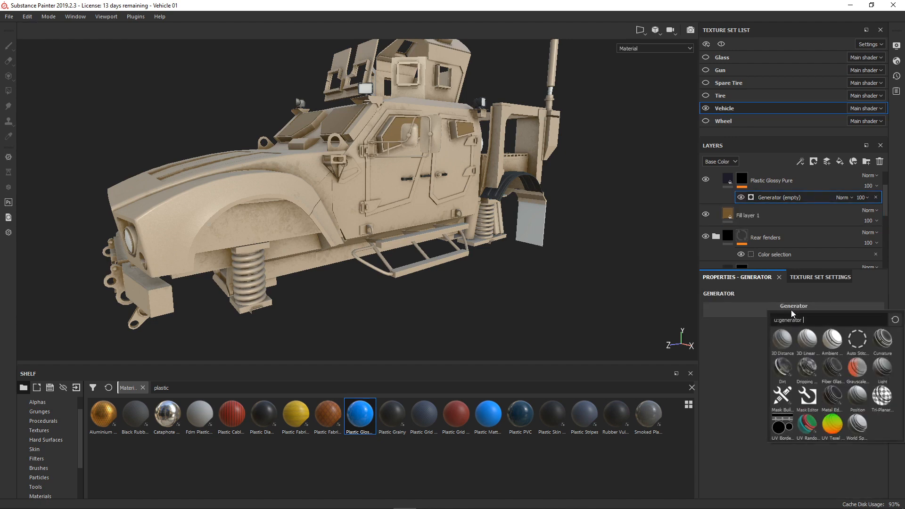
click(784, 372)
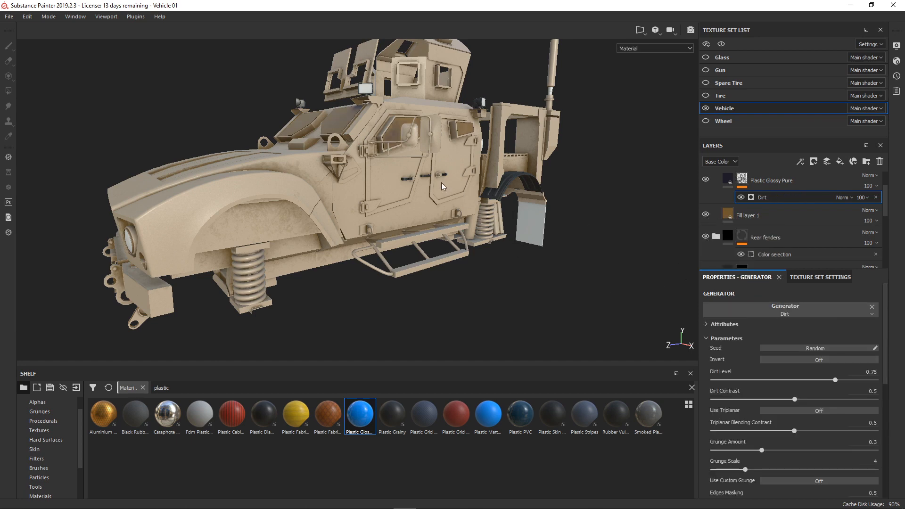
scroll(448, 191, up, 6)
alt+drag(495, 206, 408, 116)
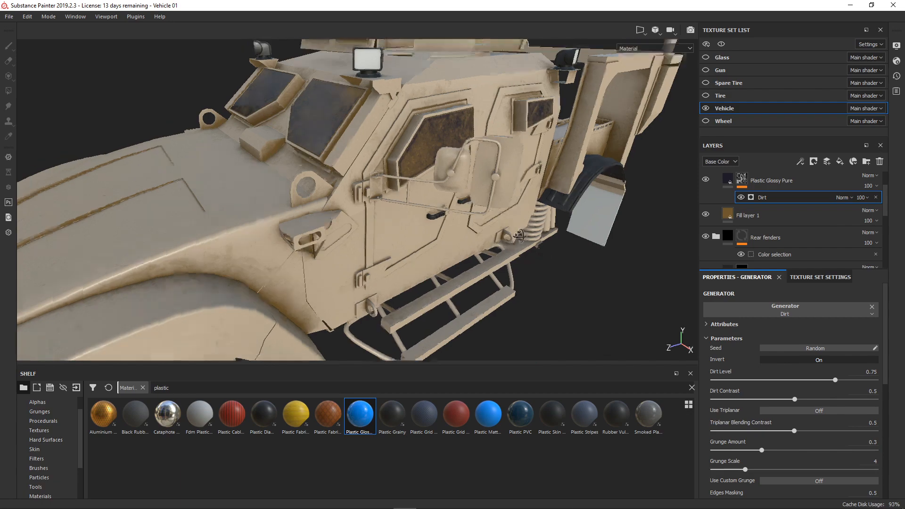
- Examine the dirt effect on the windshield and side windows up close from several angles
alt+drag(520, 236, 534, 231)
alt+drag(408, 191, 427, 208)
alt+middle_drag(446, 209, 492, 208)
alt+drag(506, 217, 462, 221)
alt+middle_drag(457, 203, 474, 223)
alt+drag(440, 212, 454, 216)
scroll(454, 216, up, 4)
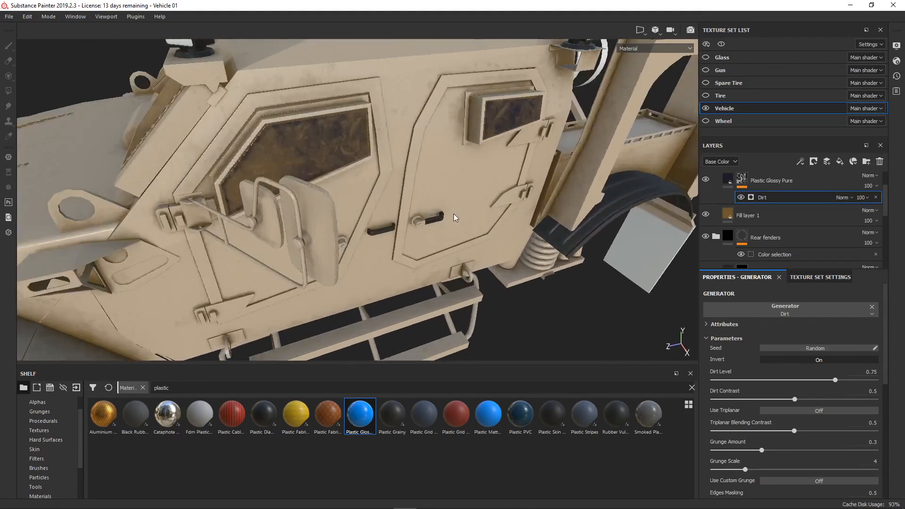
alt+middle_drag(454, 217, 527, 206)
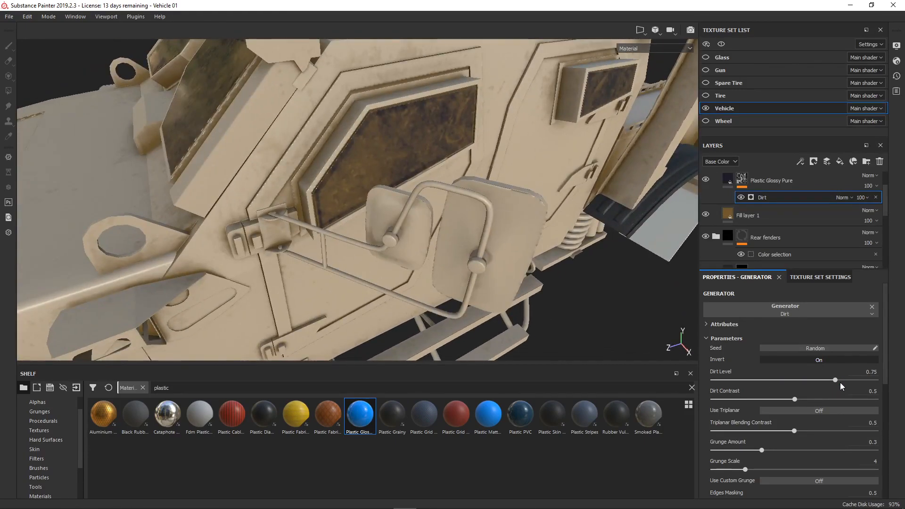
- Set the Dirt Level of the windows' Dirt generator to 0.6, checking the glass from near and far
drag(839, 383, 798, 385)
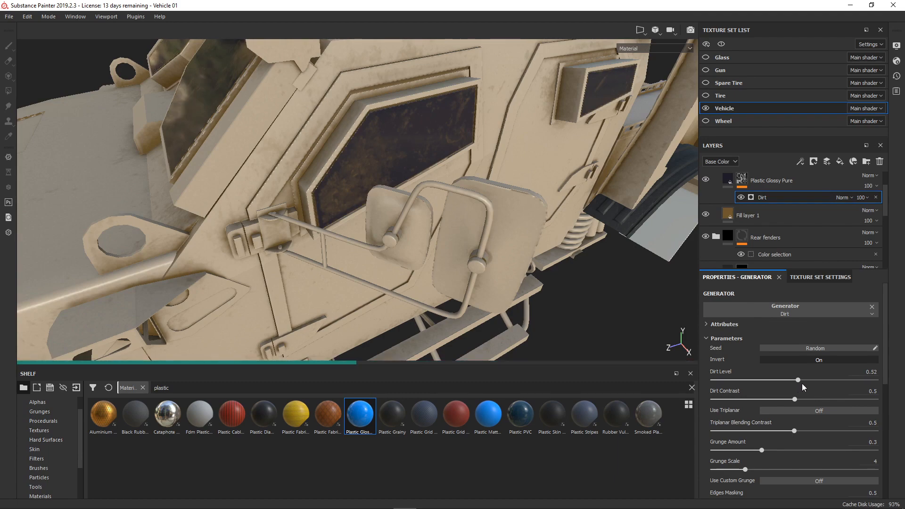
alt+drag(499, 220, 526, 223)
scroll(476, 273, down, 3)
alt+drag(476, 274, 570, 264)
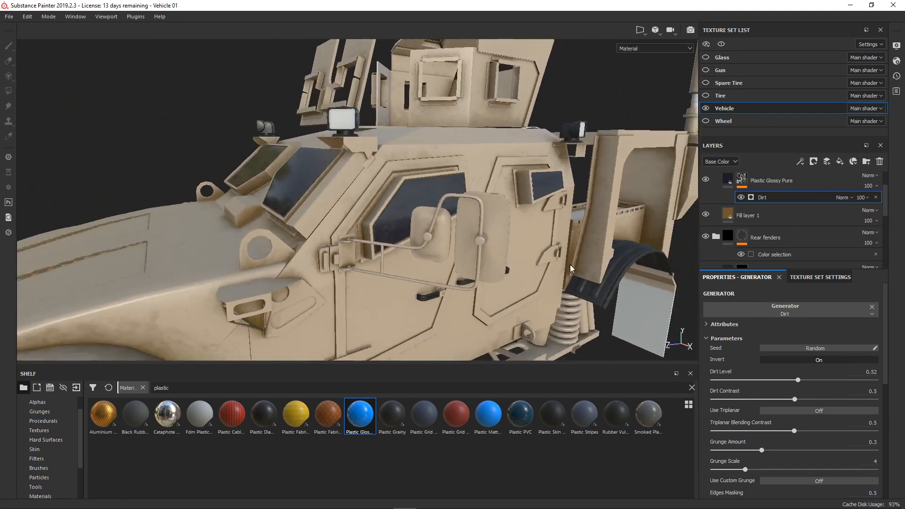
scroll(570, 261, up, 3)
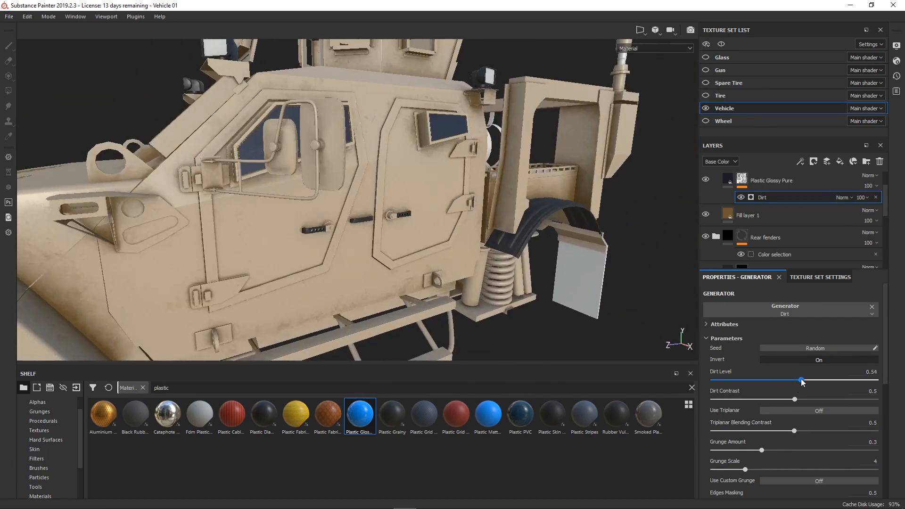
drag(798, 380, 806, 380)
scroll(483, 217, down, 3)
alt+drag(483, 216, 424, 222)
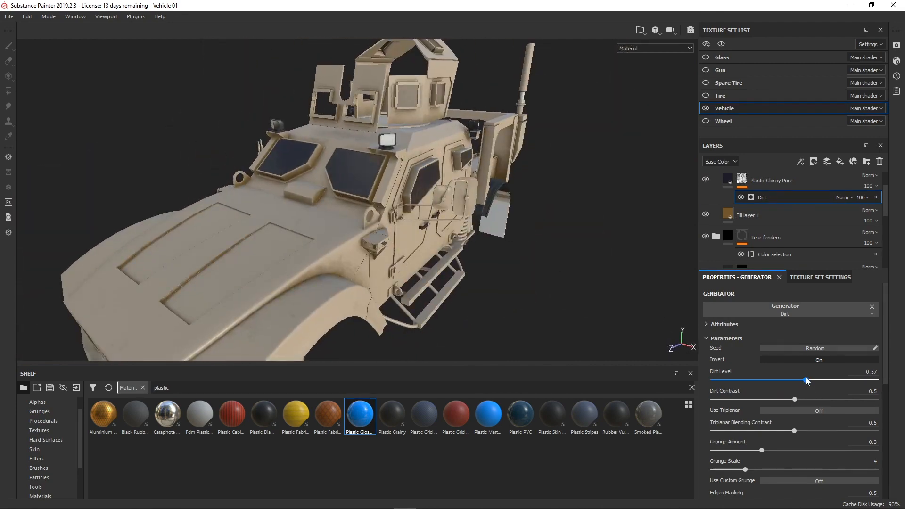
drag(805, 380, 811, 380)
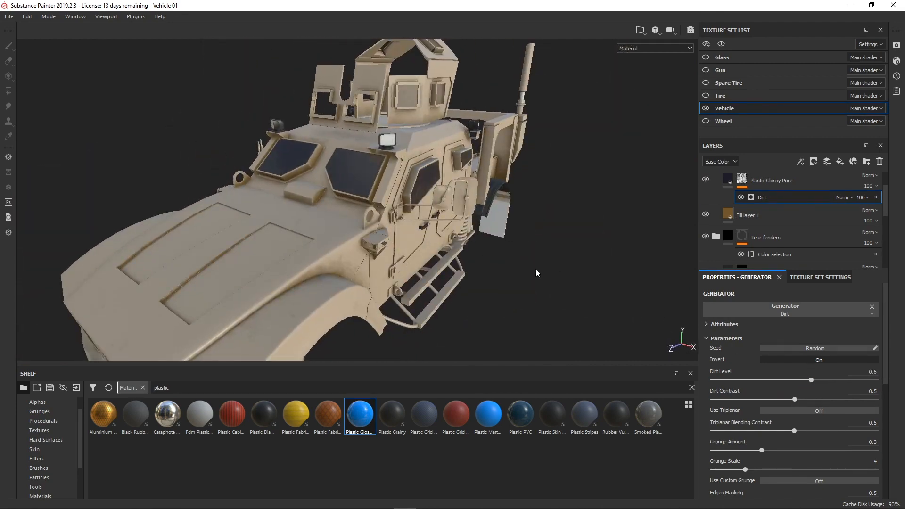
alt+drag(538, 269, 396, 194)
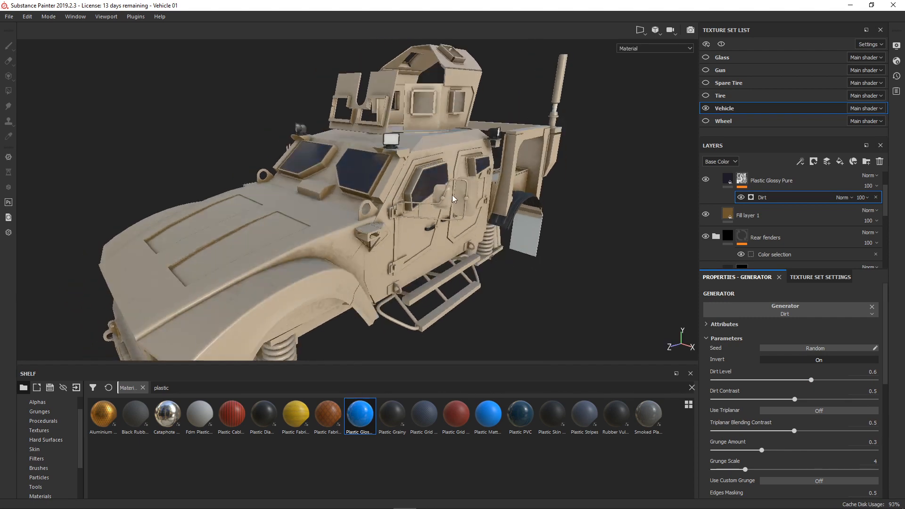
- Set the roughness of the windows' Plastic Glossy Pure layer to 0.2372 and check the reflections on the glass
scroll(749, 207, up, 2)
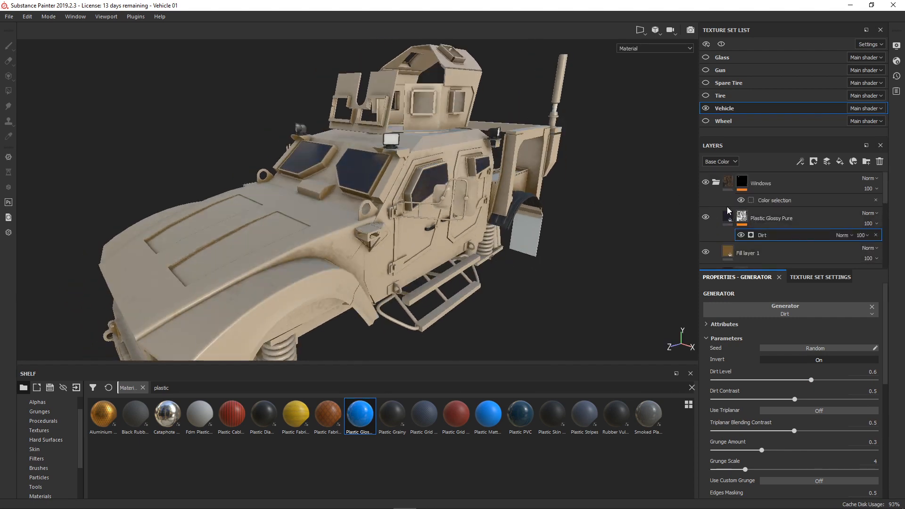
click(728, 217)
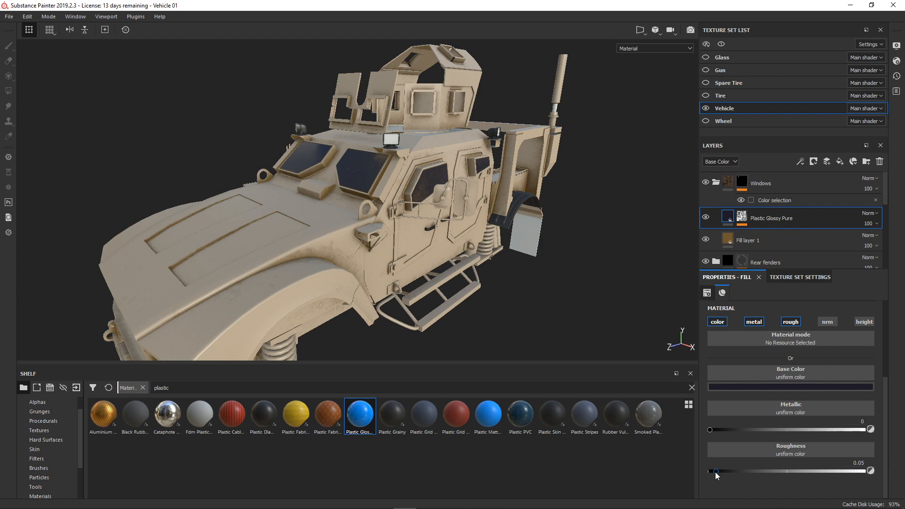
drag(717, 472, 735, 471)
drag(733, 471, 736, 471)
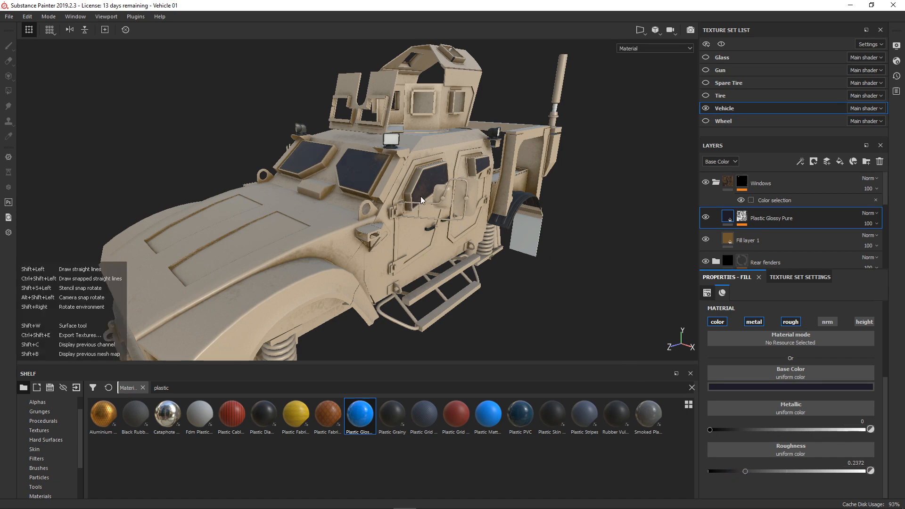
mouse_move(421, 198)
shift+right_down()
mouse_move(537, 194)
mouse_move(400, 213)
mouse_move(514, 214)
shift+right_up()
alt+drag(527, 233, 484, 214)
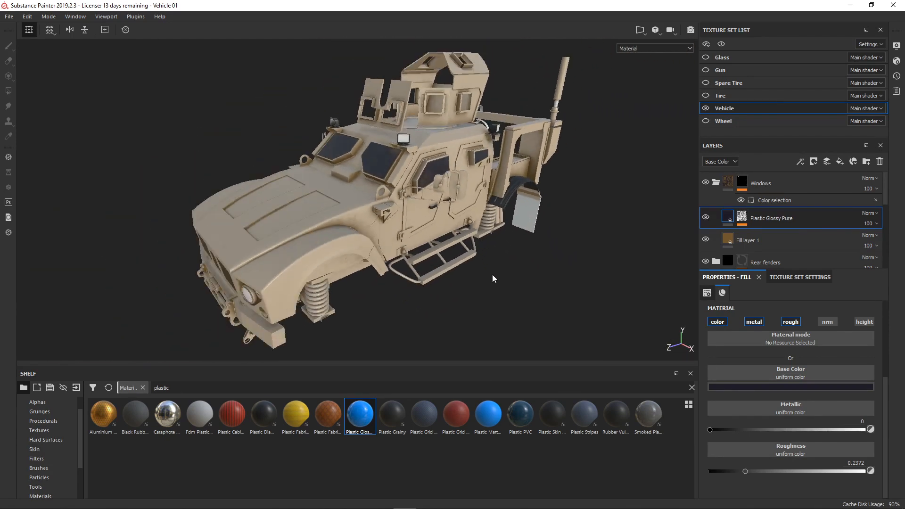